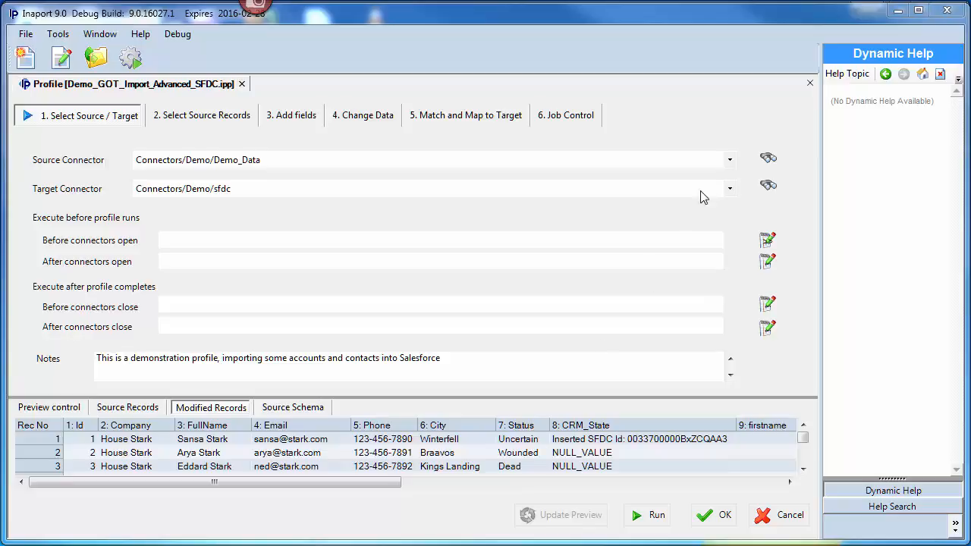
Examine the connectors available for the profile's source and target, keeping Connectors/Demo/Demo_Data and Connectors/Demo/sfdc
{"action": "left_click", "coordinate": [730, 159]}
{"action": "left_click", "coordinate": [729, 173]}
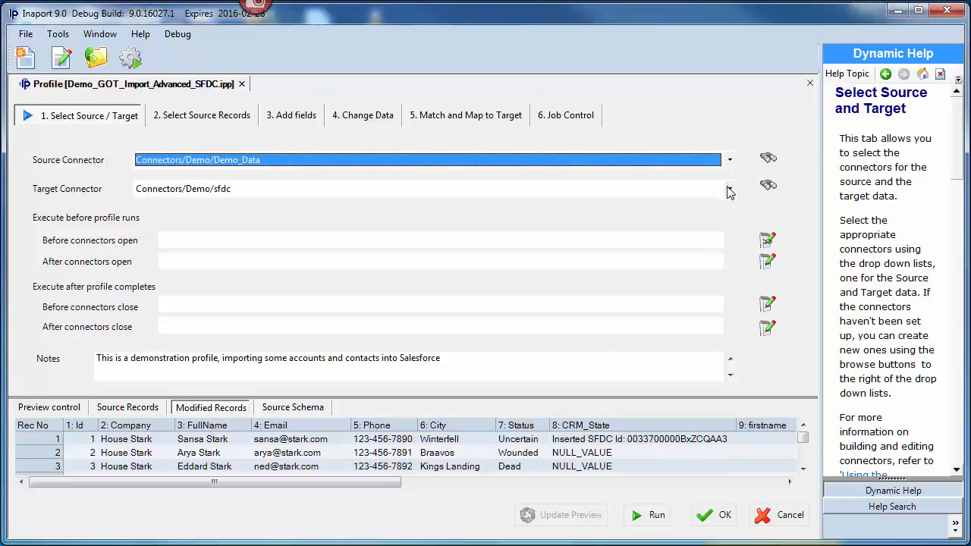
{"action": "left_click", "coordinate": [731, 190]}
{"action": "left_click", "coordinate": [731, 189]}
{"action": "left_click", "coordinate": [730, 161]}
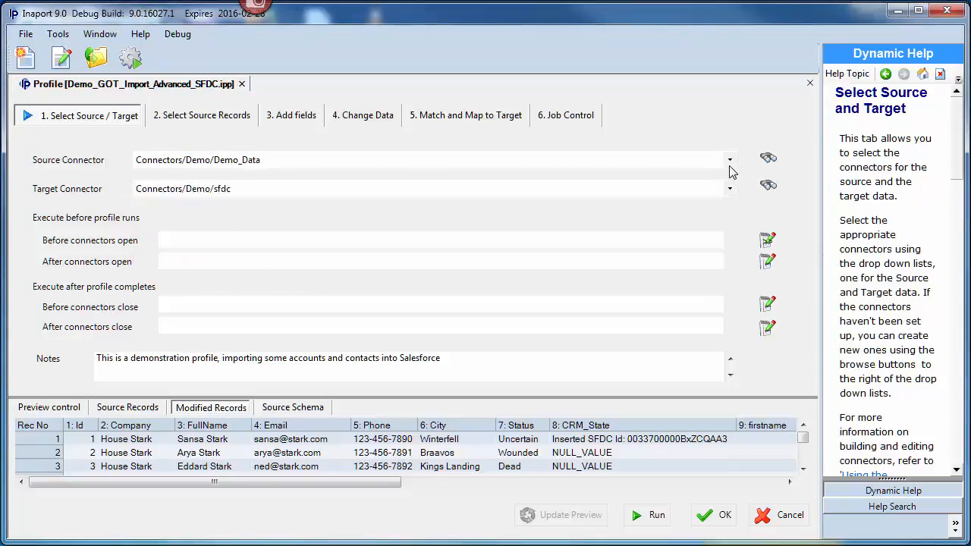
{"action": "left_click", "coordinate": [729, 173]}
{"action": "left_click", "coordinate": [731, 190]}
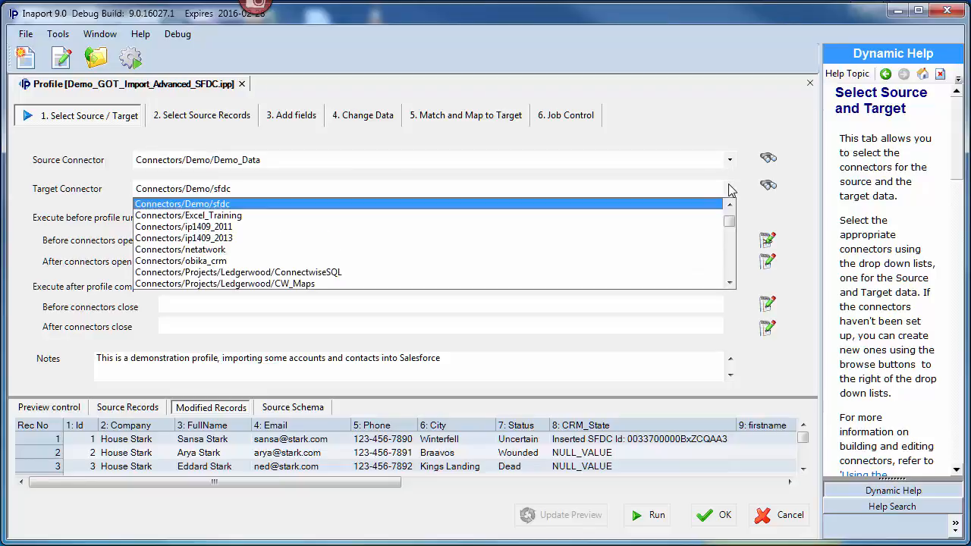
{"action": "left_click", "coordinate": [731, 190]}
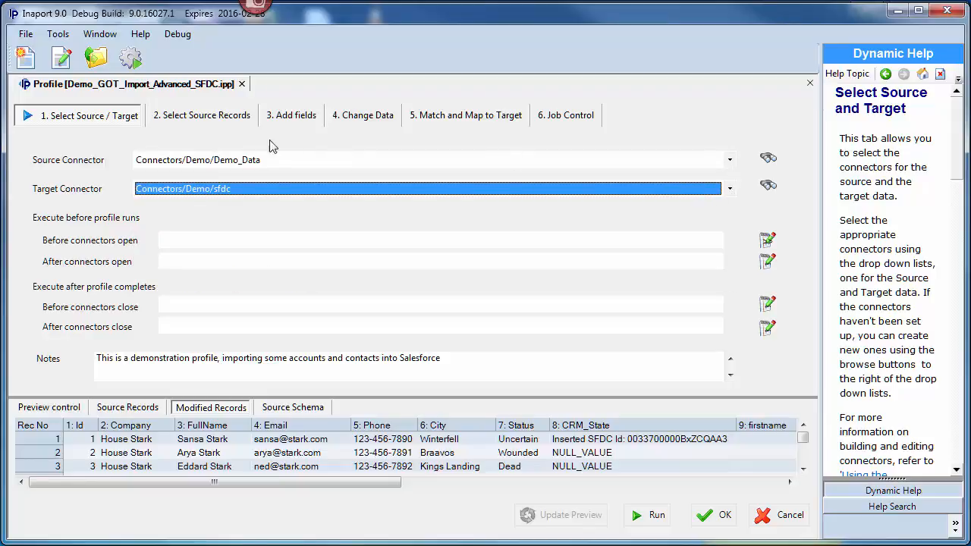
Review the Contacts$ source table and its SQL SELECT statement in the source record selection, and refresh the record preview
{"action": "left_click", "coordinate": [212, 120]}
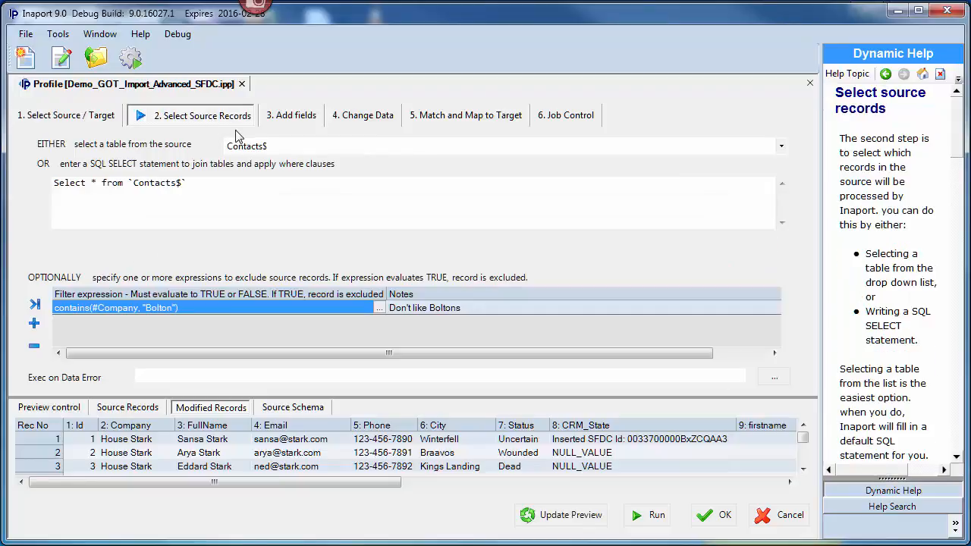
{"action": "left_click", "coordinate": [288, 150]}
{"action": "left_click", "coordinate": [288, 161]}
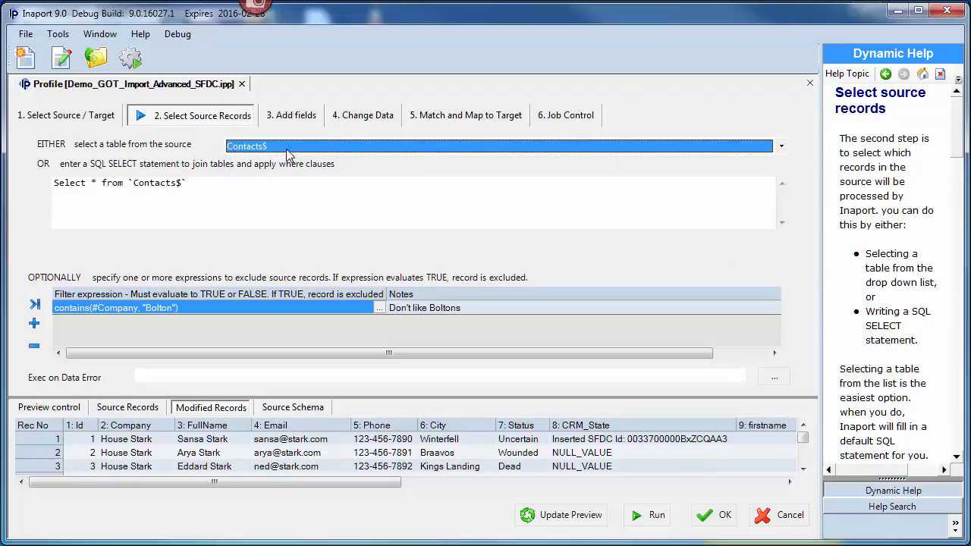
{"action": "left_click_drag", "start_coordinate": [217, 183], "coordinate": [55, 186]}
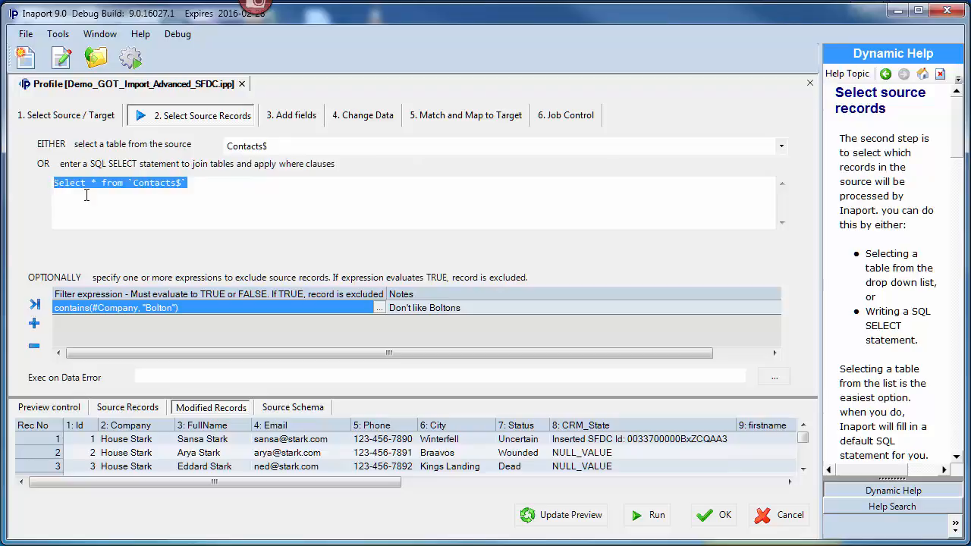
{"action": "left_click", "coordinate": [558, 516]}
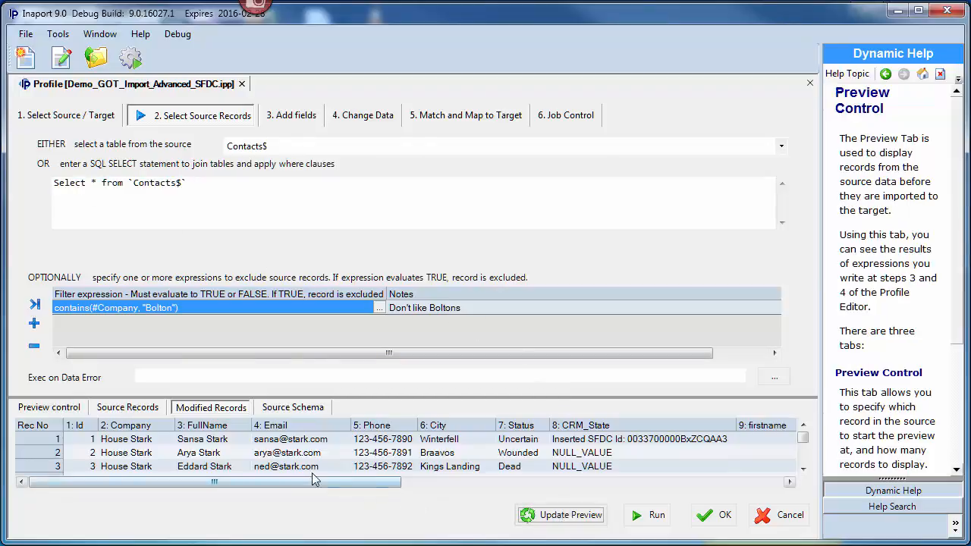
{"action": "left_click_drag", "start_coordinate": [803, 440], "coordinate": [806, 447]}
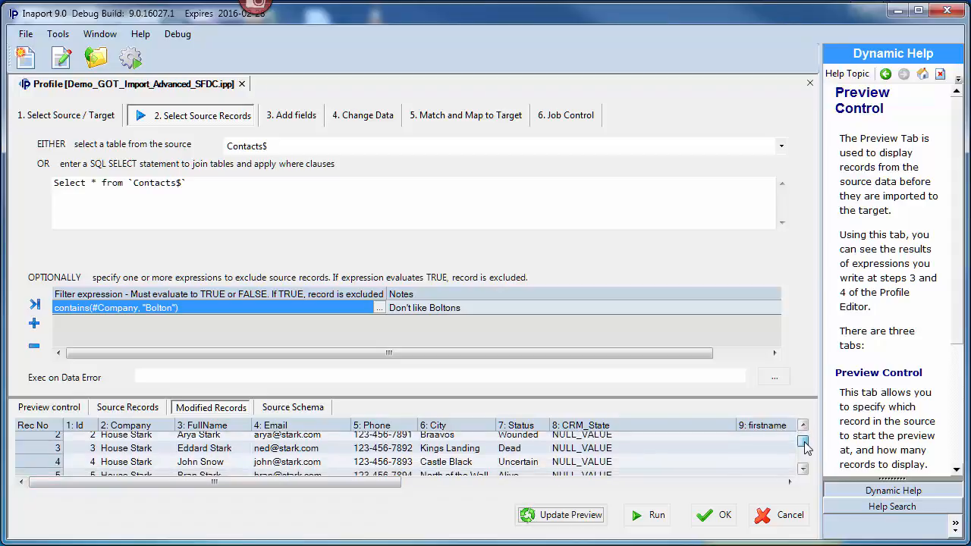
Set the number of records to preview to 15 and refresh the preview
{"action": "left_click", "coordinate": [71, 410]}
{"action": "left_click_drag", "start_coordinate": [751, 465], "coordinate": [777, 466]}
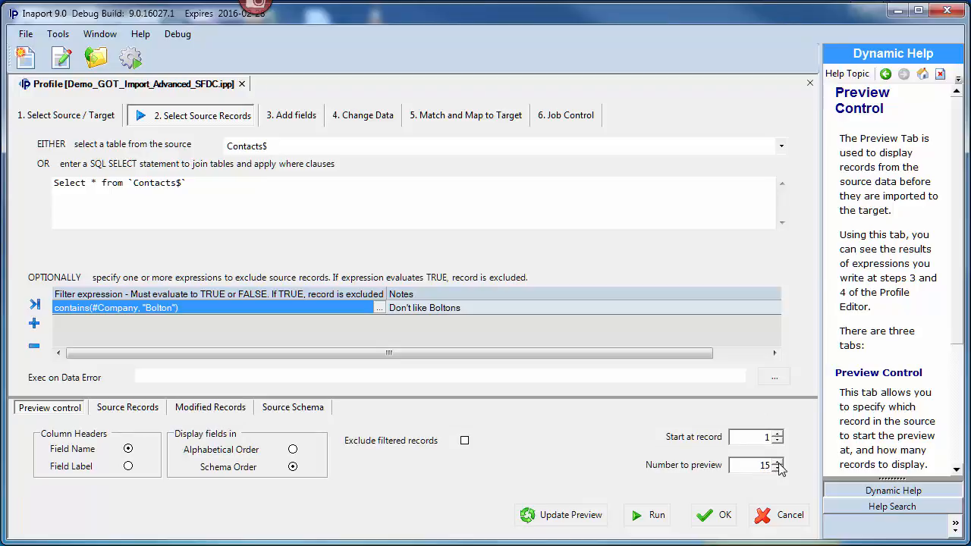
{"action": "left_click", "coordinate": [529, 516]}
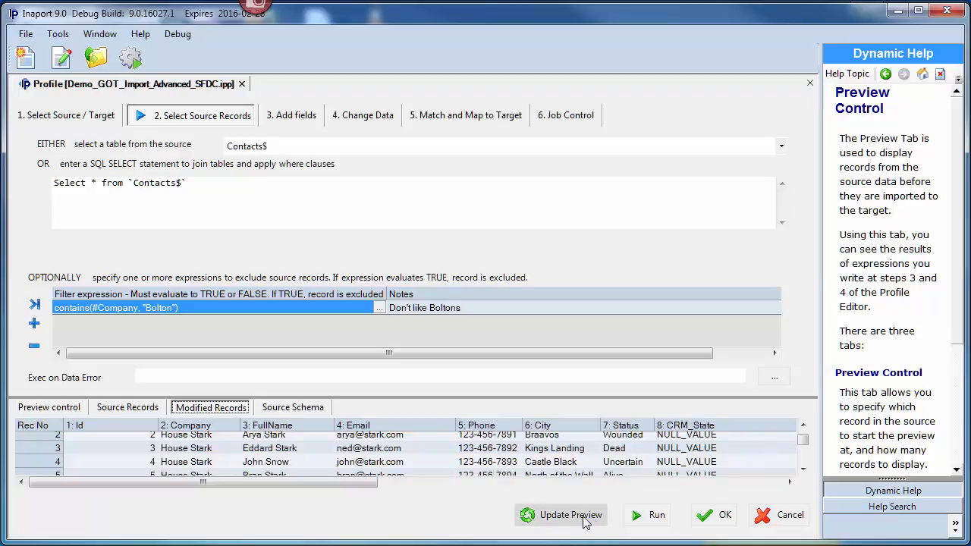
{"action": "mouse_move", "coordinate": [803, 440]}
{"action": "left_mouse_down"}
{"action": "mouse_move", "coordinate": [808, 468]}
{"action": "mouse_move", "coordinate": [805, 429]}
{"action": "left_mouse_up"}
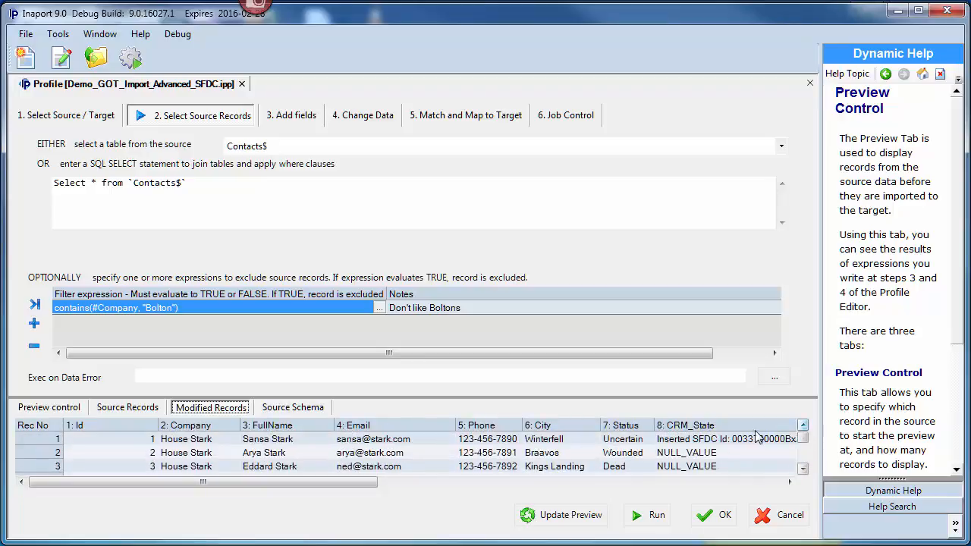
Check the "Bolton" company filter by comparing record 15 in the modified records and the source records
{"action": "left_click", "coordinate": [214, 309]}
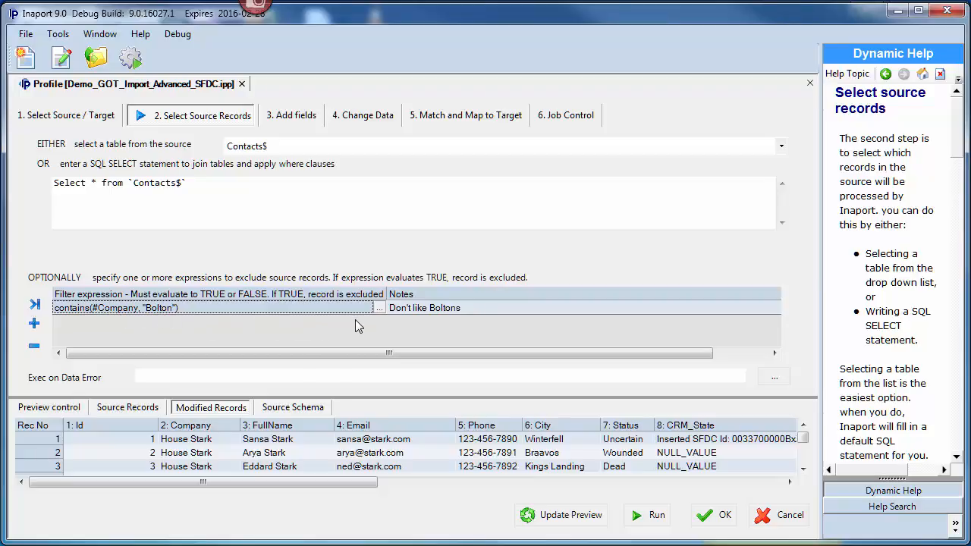
{"action": "left_click_drag", "start_coordinate": [804, 441], "coordinate": [810, 469]}
{"action": "left_click", "coordinate": [49, 470]}
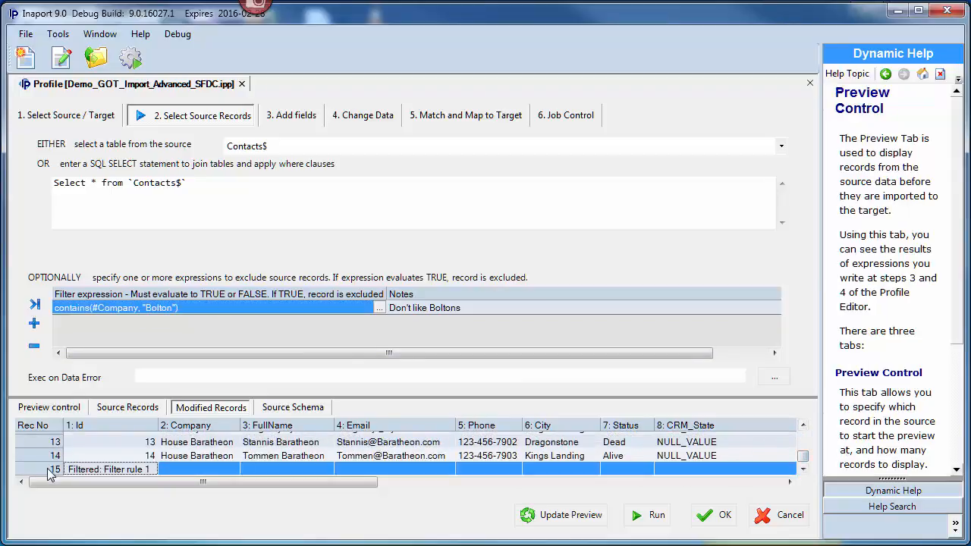
{"action": "left_click", "coordinate": [129, 409]}
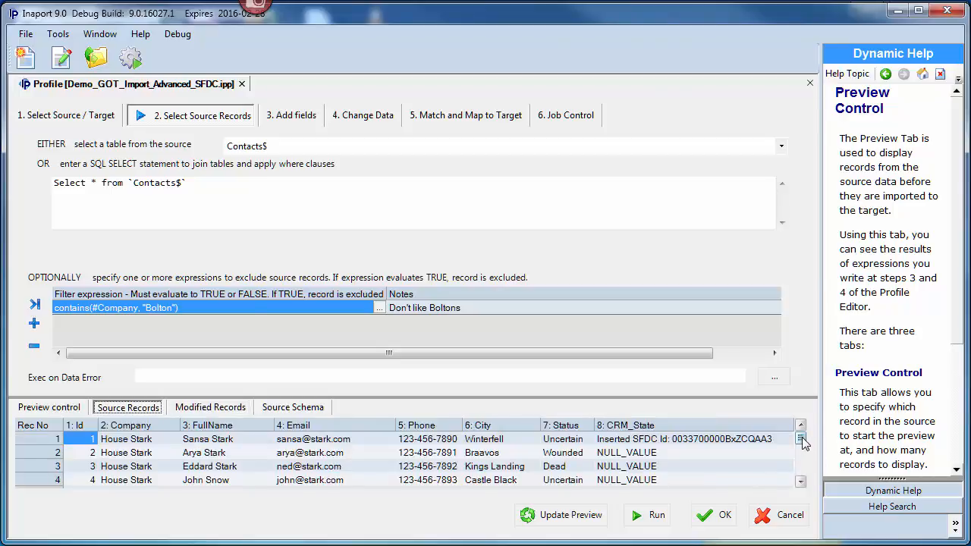
{"action": "left_click_drag", "start_coordinate": [803, 443], "coordinate": [804, 471]}
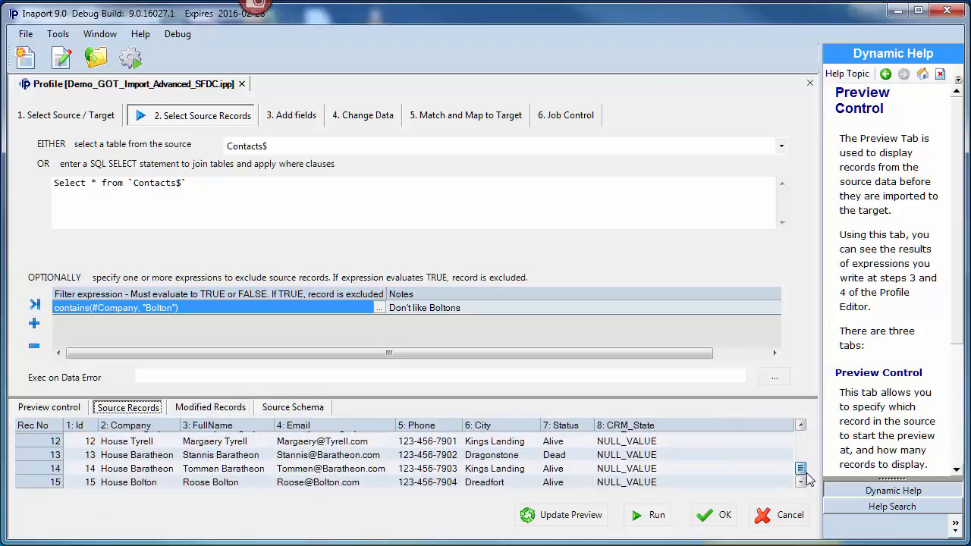
{"action": "left_click", "coordinate": [46, 483]}
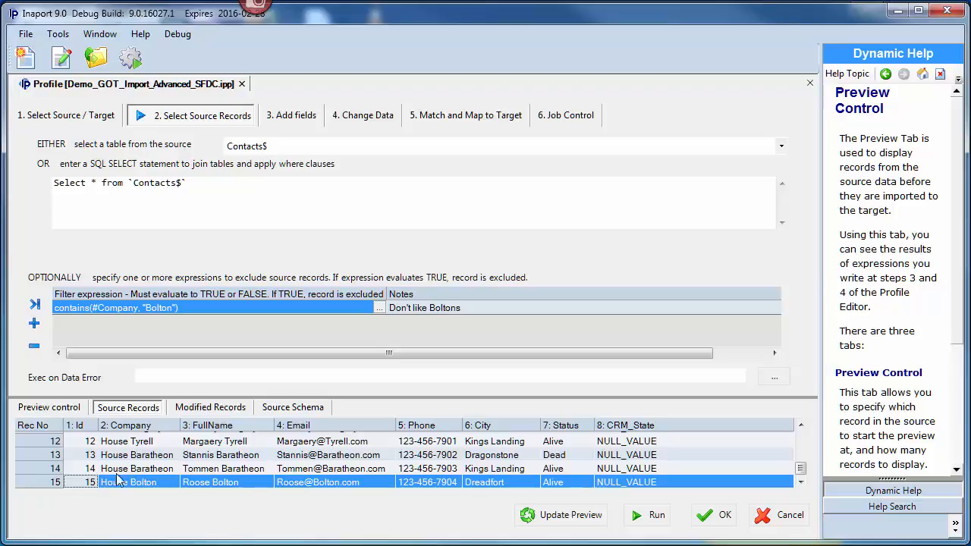
Inspect the added firstname and lastname fields and their expressions against the FullName column of the source records
{"action": "left_click", "coordinate": [293, 118]}
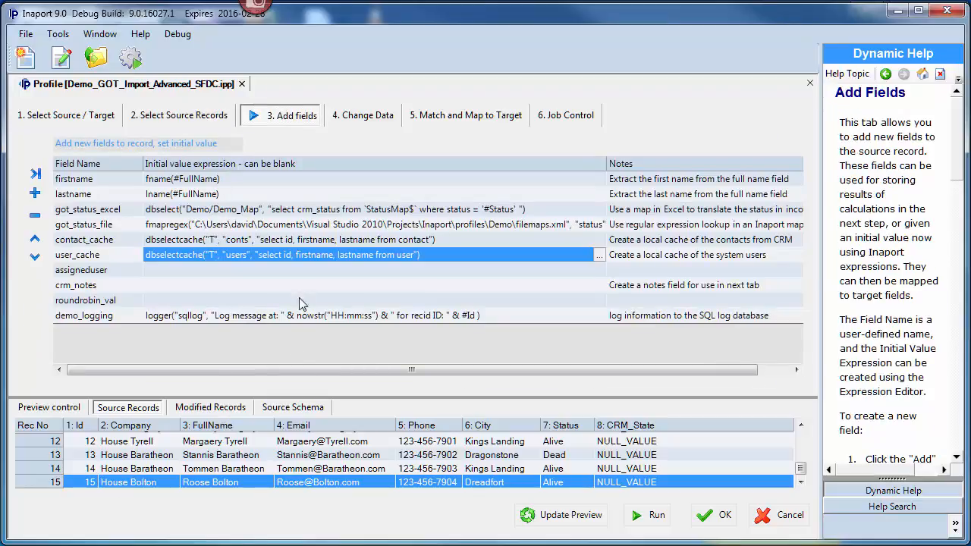
{"action": "left_click", "coordinate": [253, 426]}
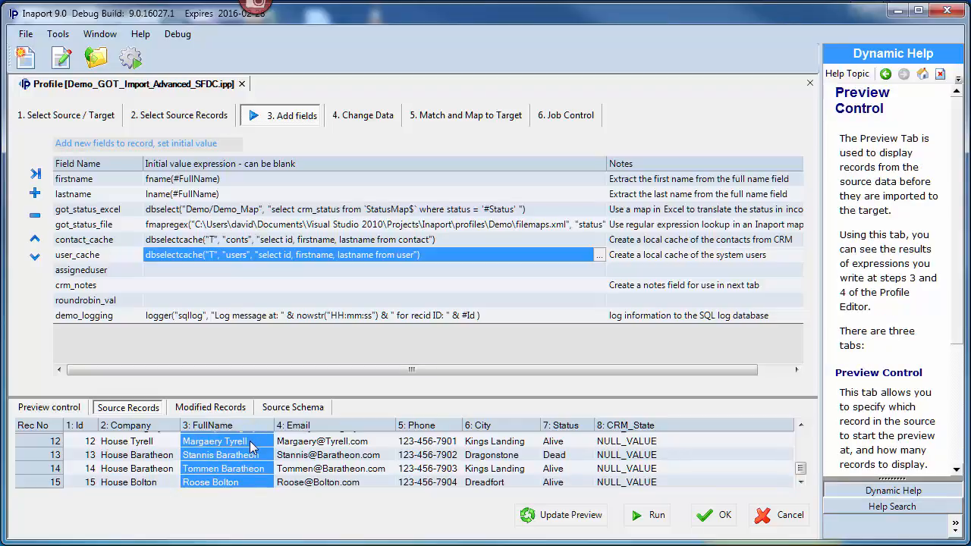
{"action": "left_click", "coordinate": [110, 186]}
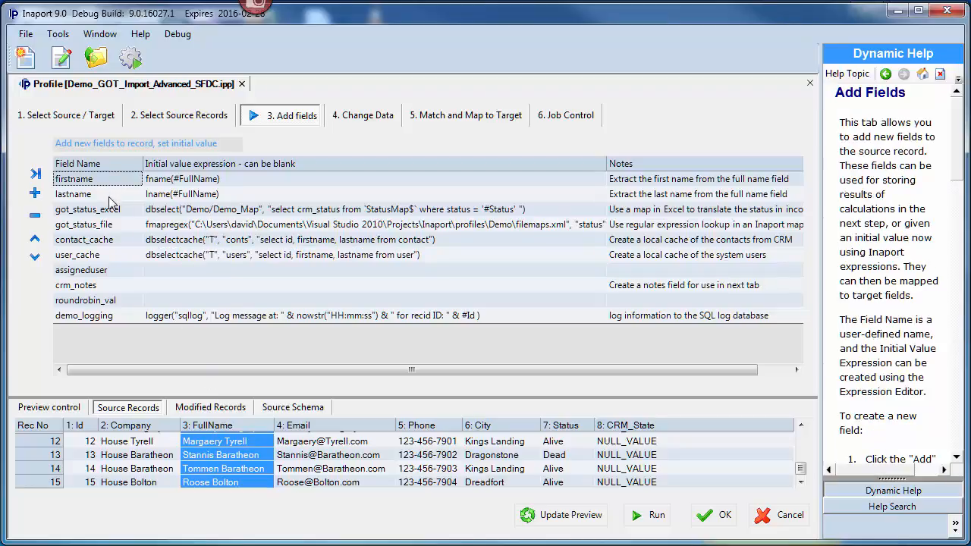
{"action": "left_click", "coordinate": [109, 197]}
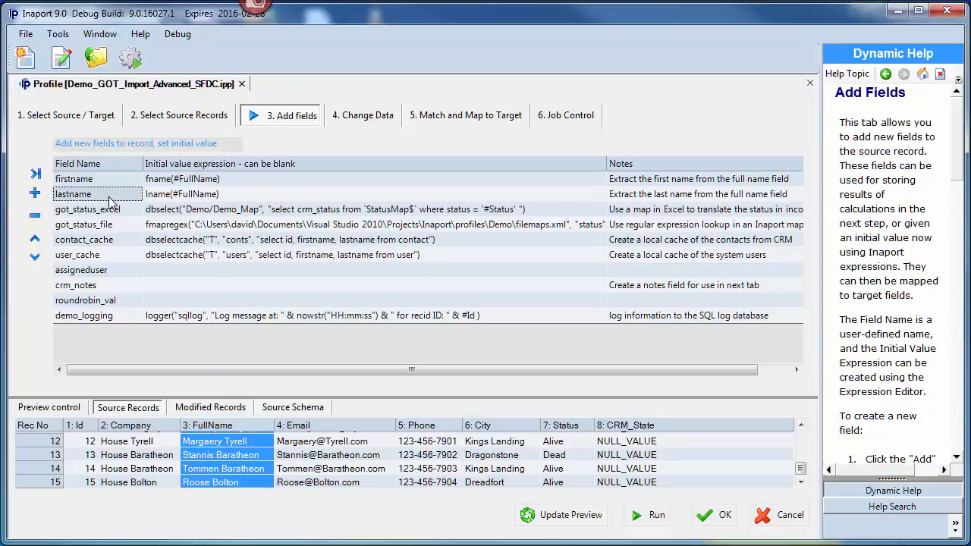
{"action": "left_click", "coordinate": [406, 183]}
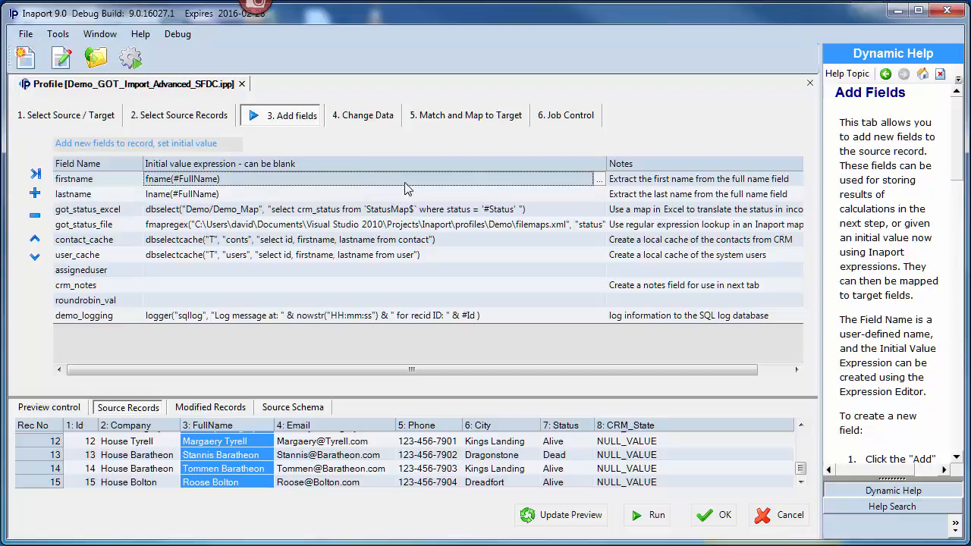
Open the firstname field's expression for editing and look up the fname function's parameters among the Data - Contact Name functions
{"action": "left_click", "coordinate": [599, 183]}
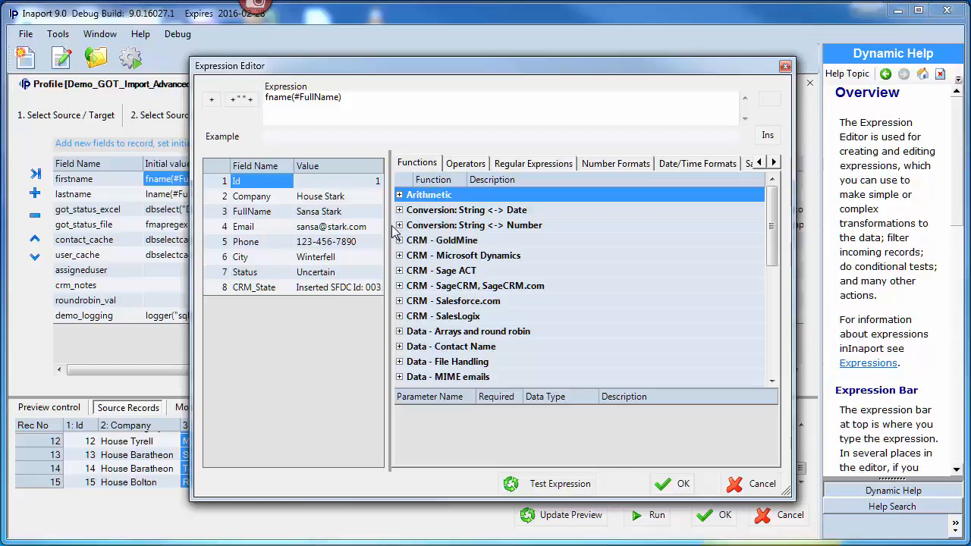
{"action": "left_click", "coordinate": [400, 347]}
{"action": "left_click_drag", "start_coordinate": [774, 226], "coordinate": [772, 262]}
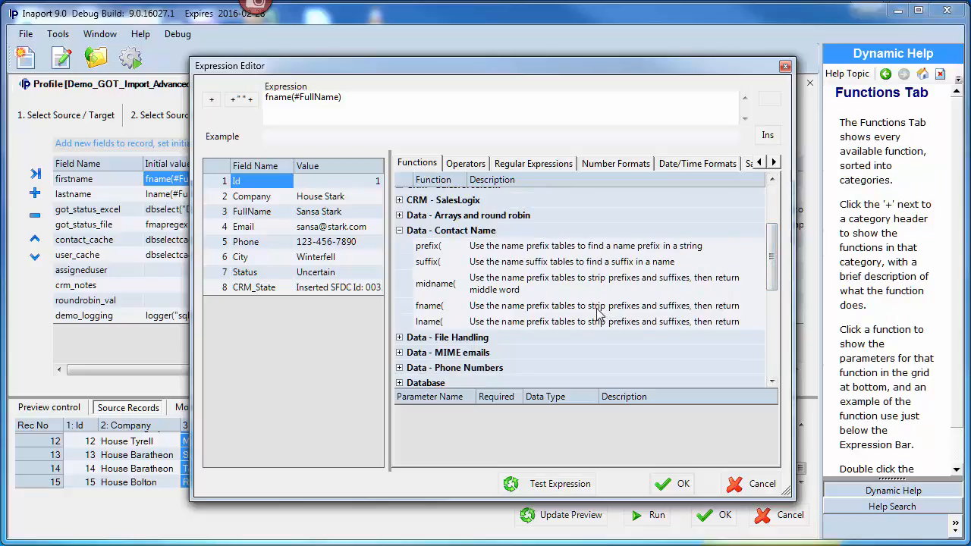
{"action": "left_click", "coordinate": [454, 308]}
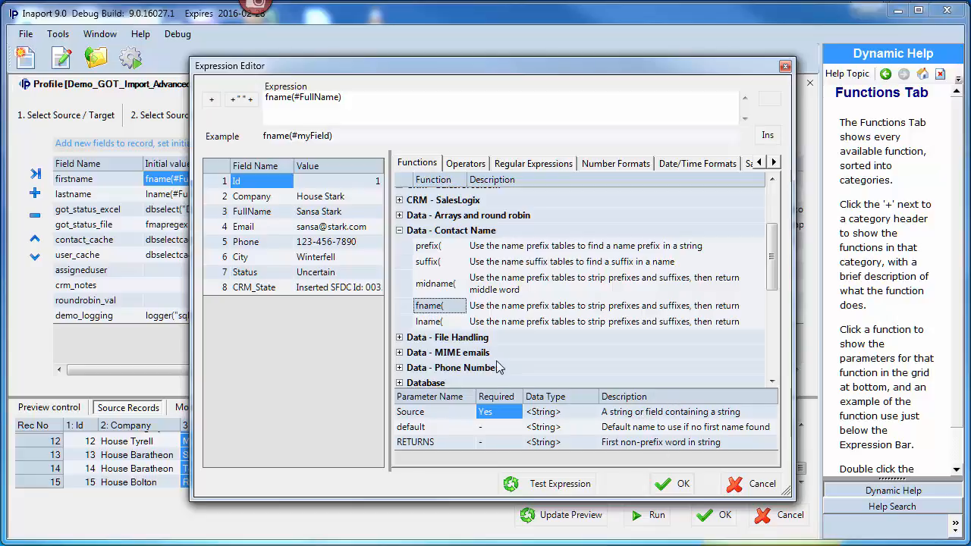
Clear the firstname expression and rebuild it as fname(#FullName) from the listed function and source field
{"action": "left_click", "coordinate": [360, 99]}
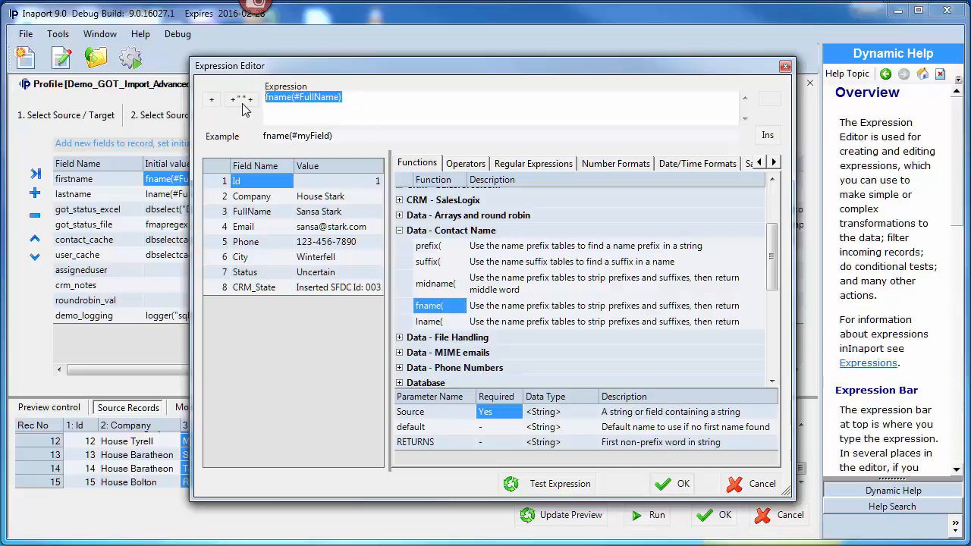
{"action": "key", "text": "Delete"}
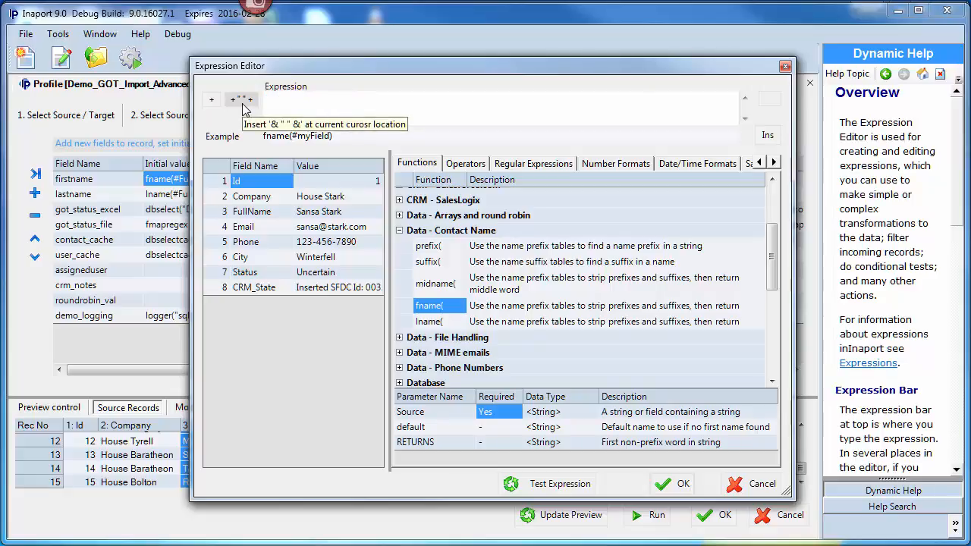
{"action": "double_click", "coordinate": [436, 307]}
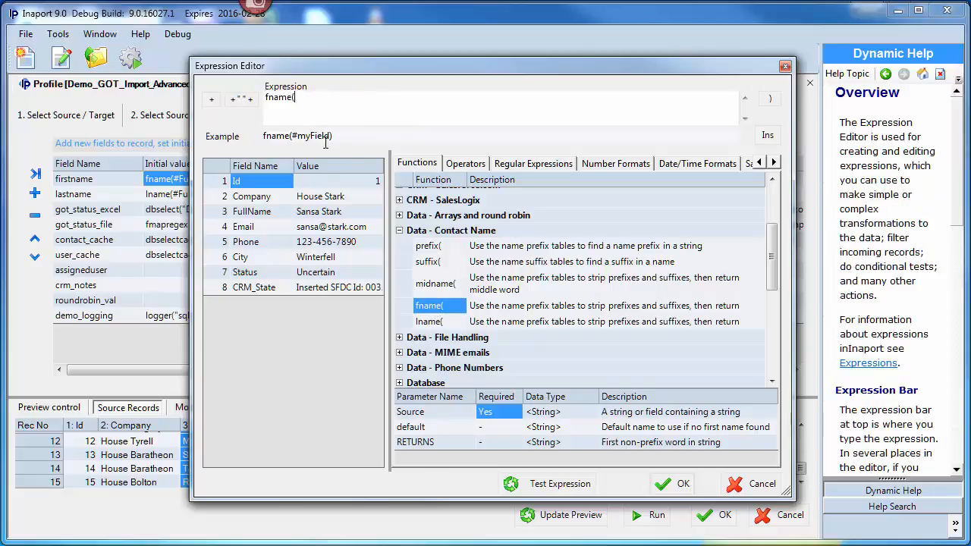
{"action": "double_click", "coordinate": [271, 218]}
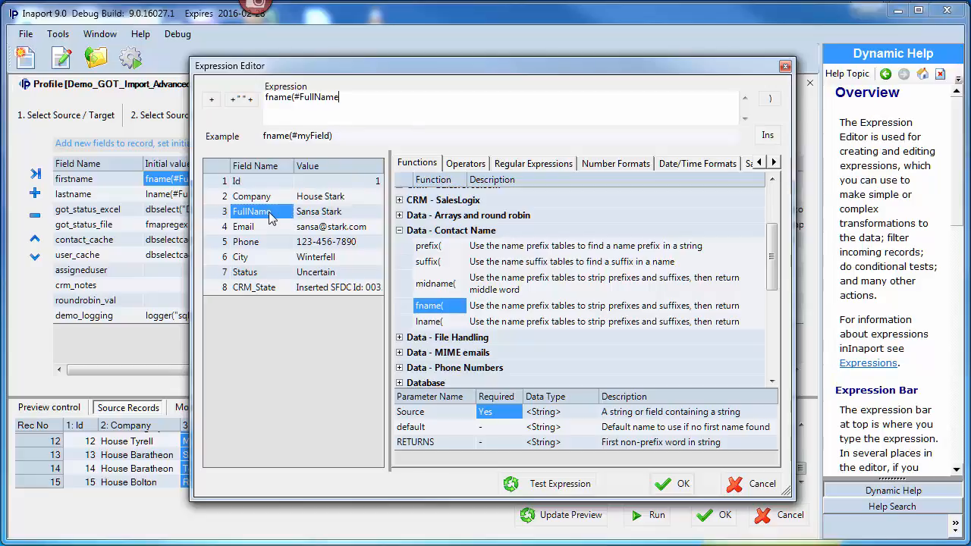
{"action": "double_click", "coordinate": [310, 98]}
{"action": "left_click", "coordinate": [357, 97]}
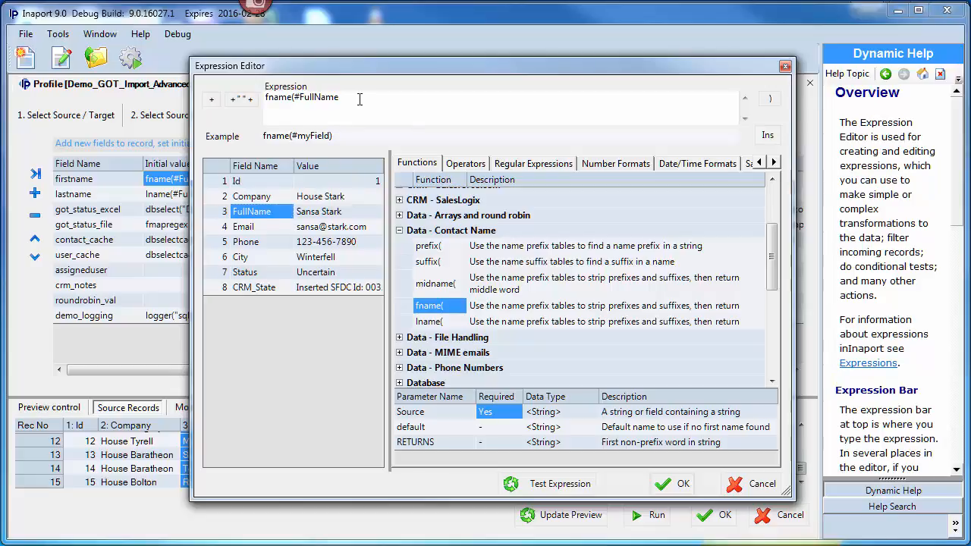
{"action": "left_click", "coordinate": [774, 101]}
Test the firstname expression on the sample record and accept it
{"action": "left_click", "coordinate": [569, 487]}
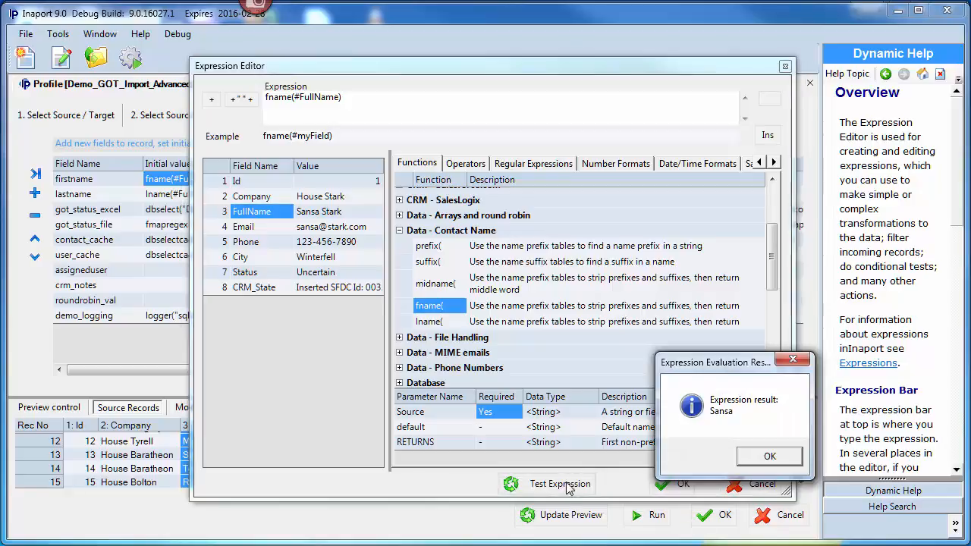
{"action": "left_click_drag", "start_coordinate": [747, 362], "coordinate": [556, 235]}
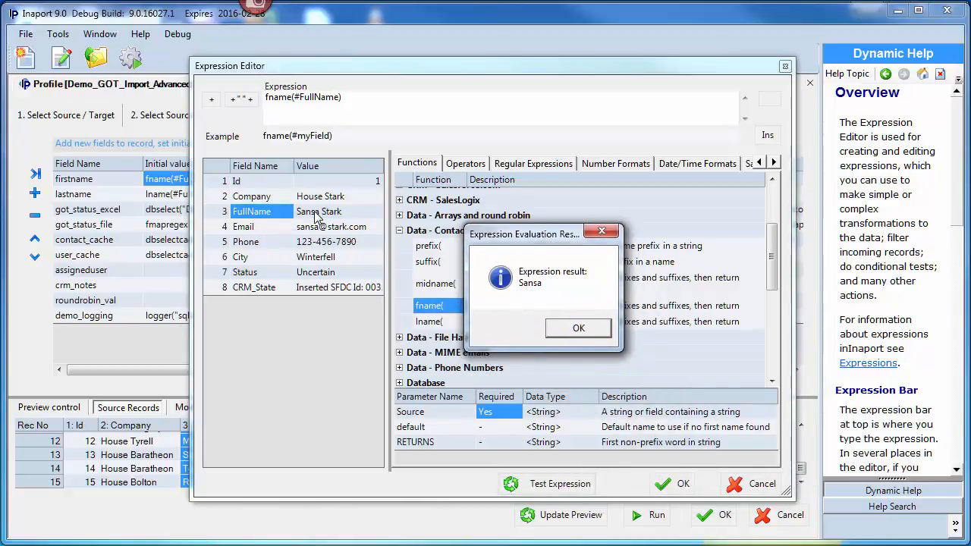
{"action": "left_click", "coordinate": [573, 328]}
{"action": "left_click", "coordinate": [685, 484]}
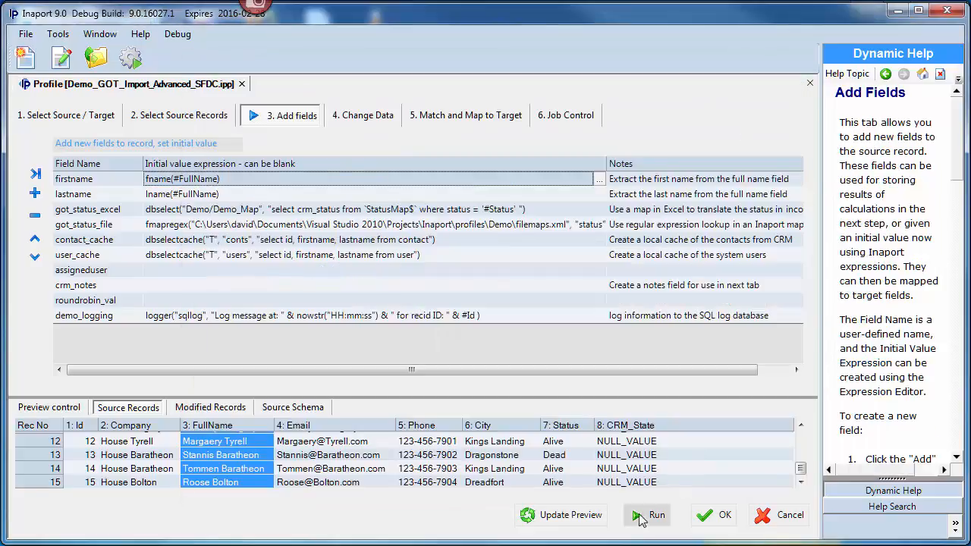
Refresh the record preview and check the firstname column in the modified records from the first record on
{"action": "left_click", "coordinate": [589, 520]}
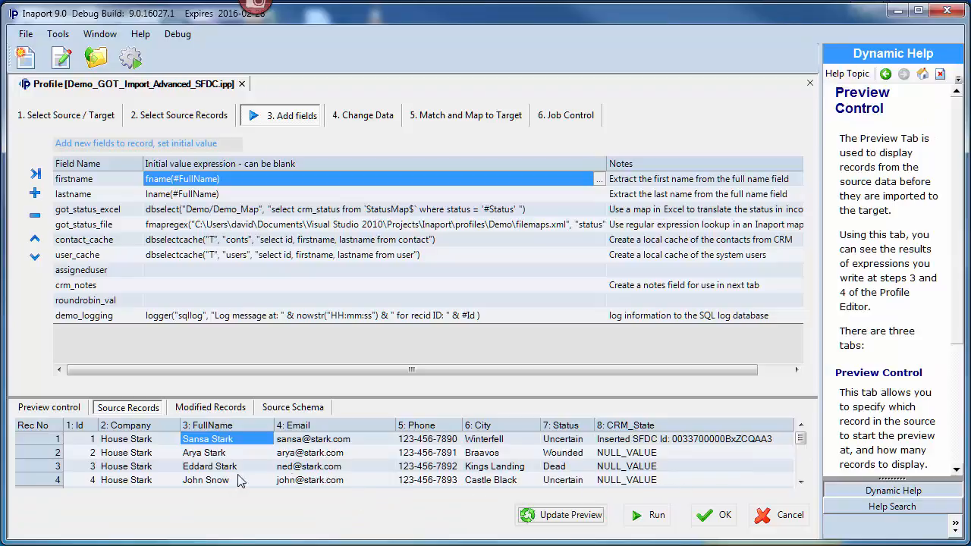
{"action": "left_click", "coordinate": [220, 408]}
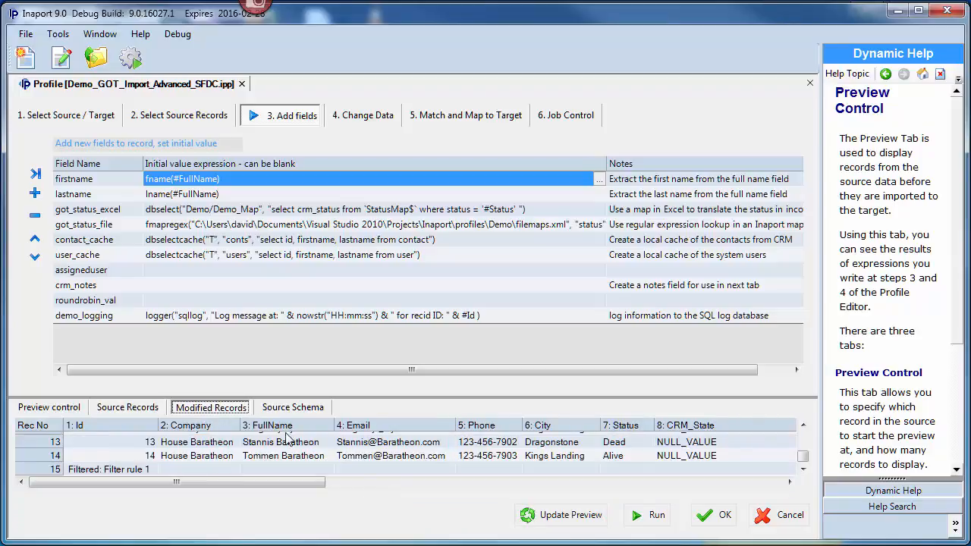
{"action": "left_click_drag", "start_coordinate": [297, 484], "coordinate": [480, 494]}
{"action": "left_click", "coordinate": [405, 426]}
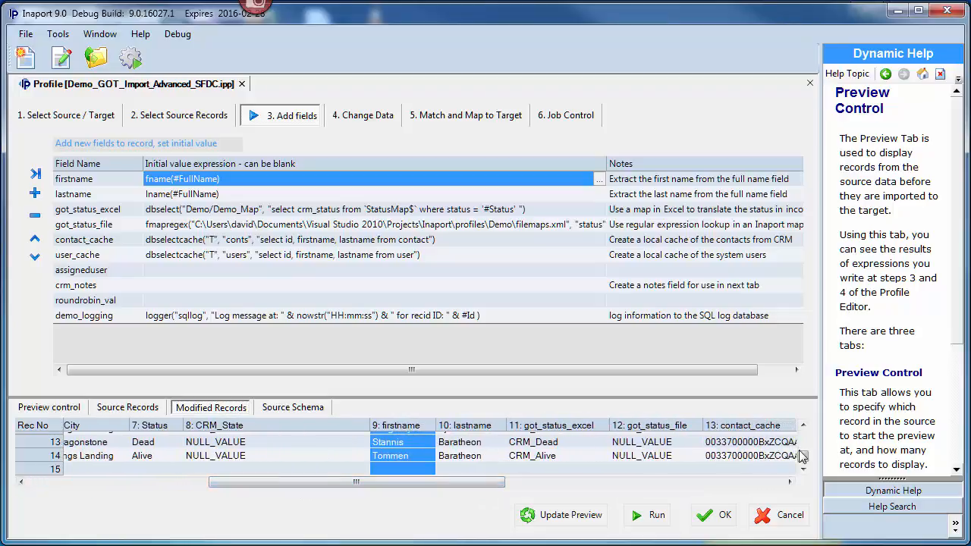
{"action": "left_click_drag", "start_coordinate": [802, 455], "coordinate": [803, 427]}
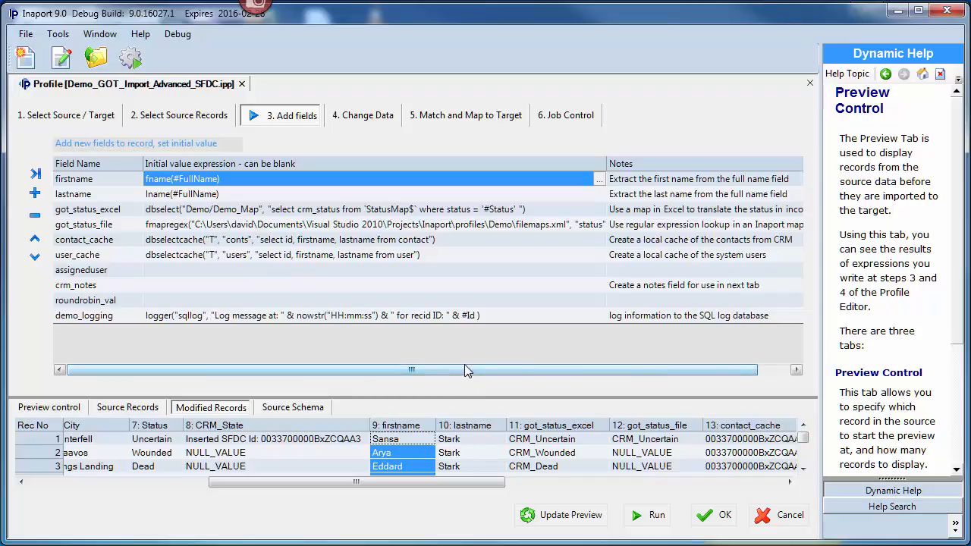
Review the source Status column and the expressions of the got_status_excel, got_status_file, contact_cache and user_cache fields
{"action": "left_click", "coordinate": [138, 413]}
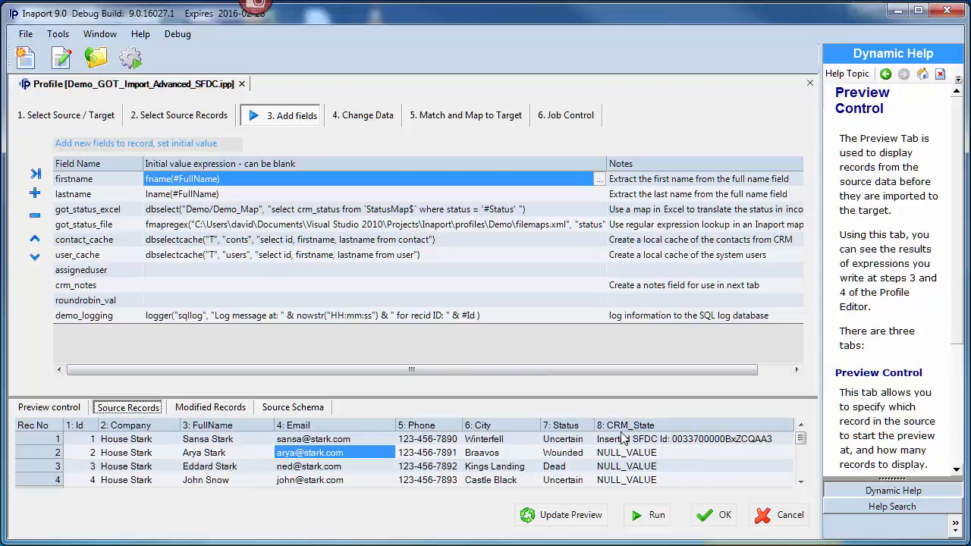
{"action": "left_click", "coordinate": [584, 426]}
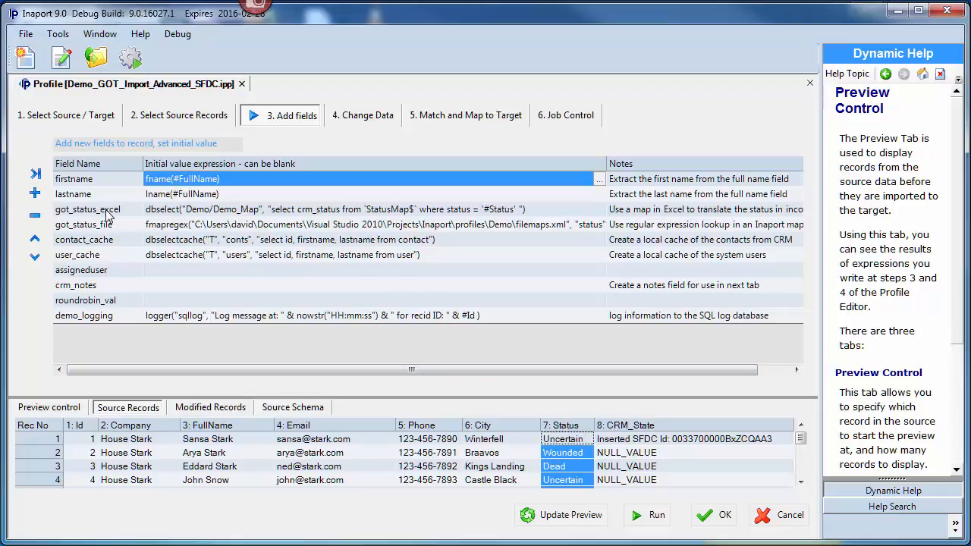
{"action": "left_click", "coordinate": [186, 212]}
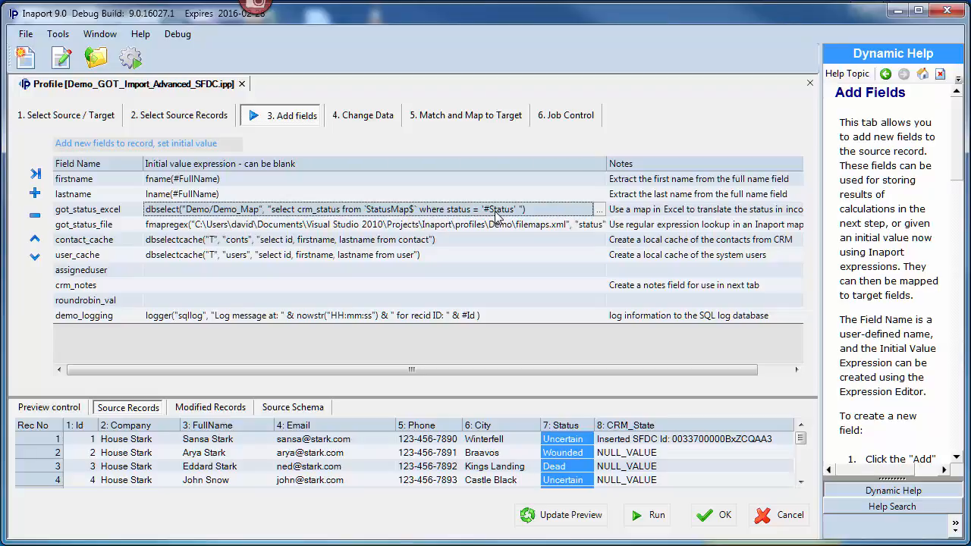
{"action": "left_click", "coordinate": [446, 228]}
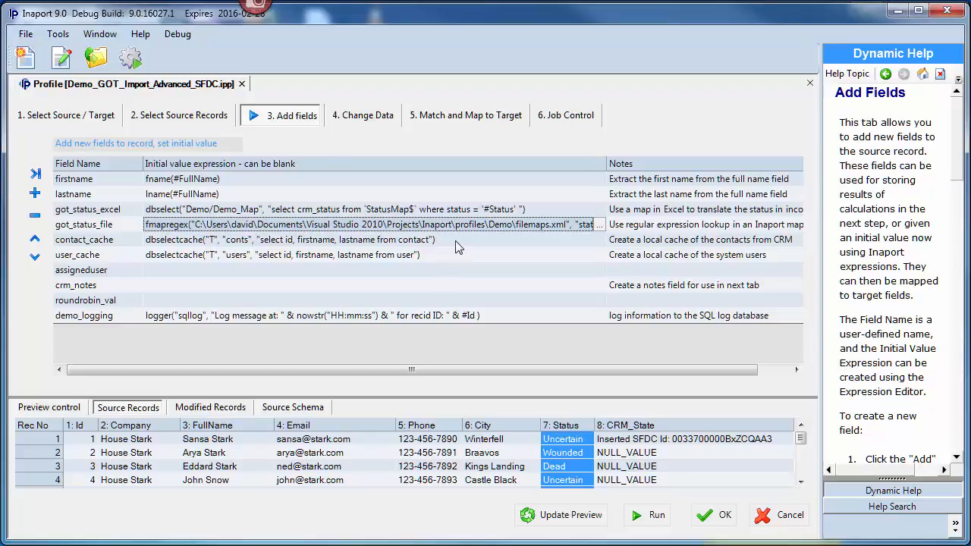
{"action": "left_click", "coordinate": [456, 242]}
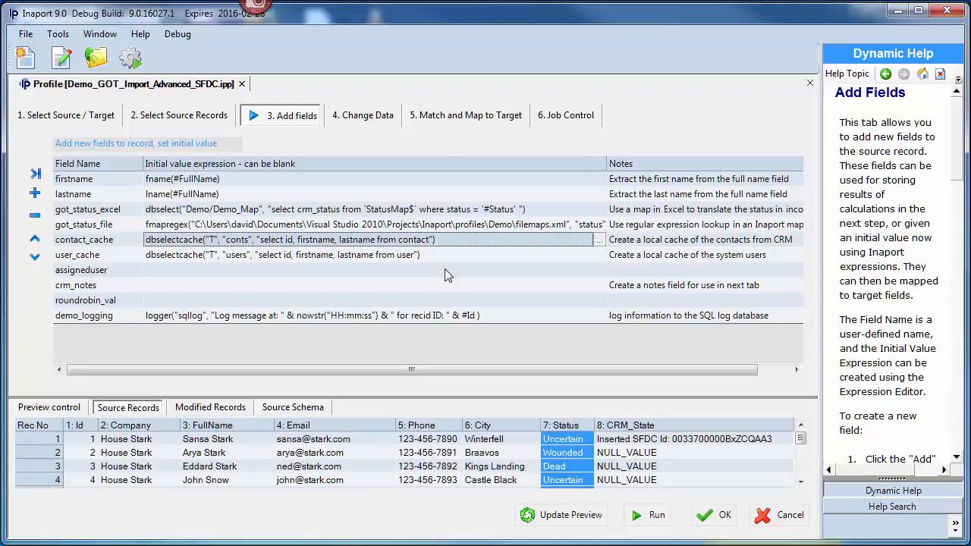
{"action": "left_click", "coordinate": [447, 256]}
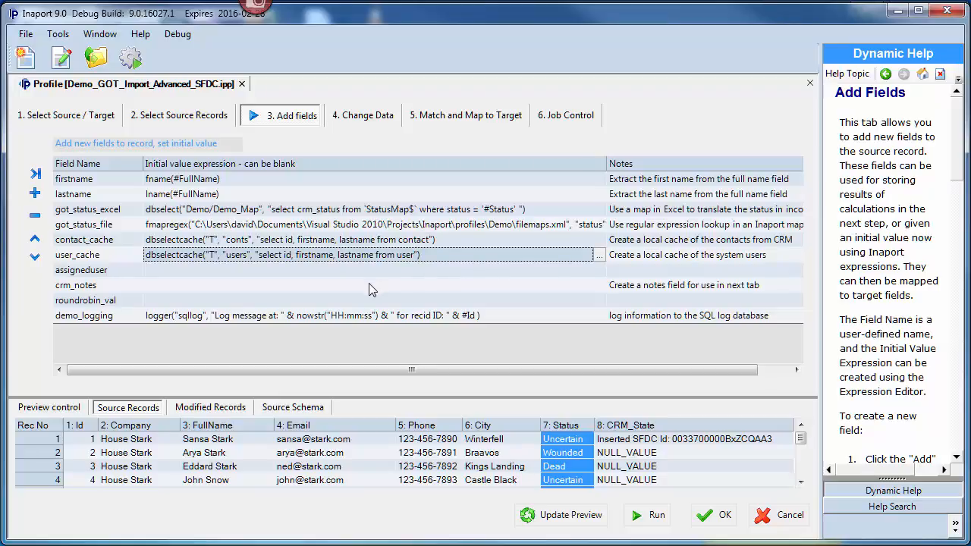
Review the data-change rules for crm_notes, assigneduser and roundrobin_val, including the test expression of the first rule
{"action": "left_click", "coordinate": [369, 120]}
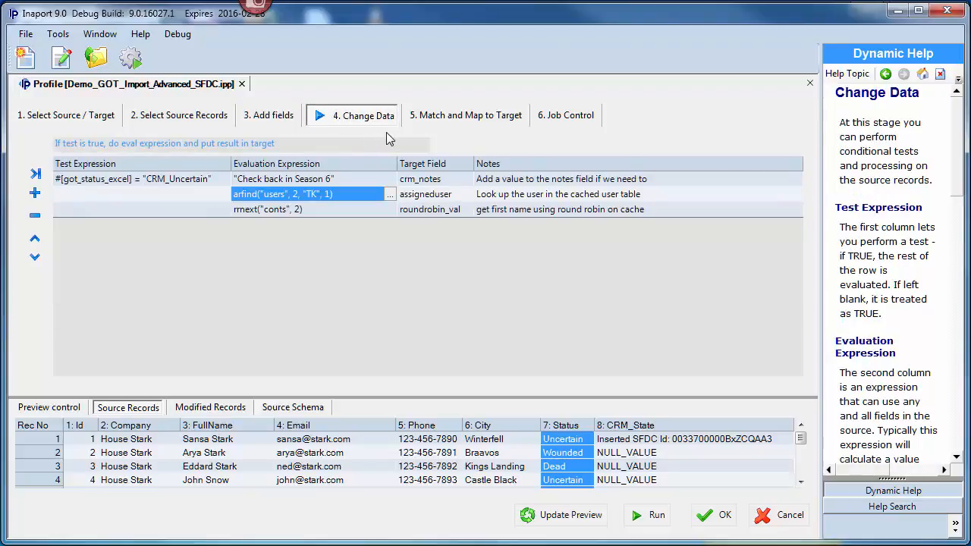
{"action": "left_click", "coordinate": [196, 182]}
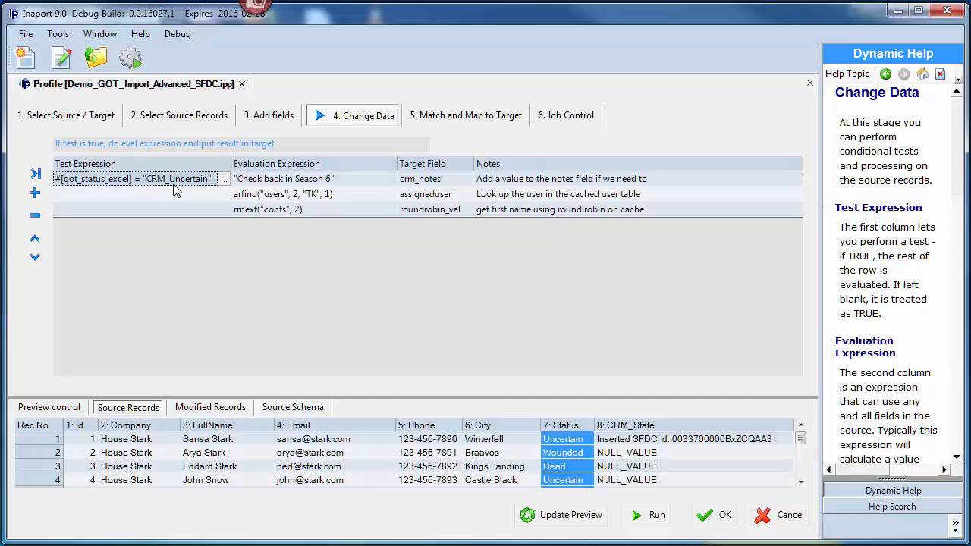
{"action": "left_click", "coordinate": [353, 180]}
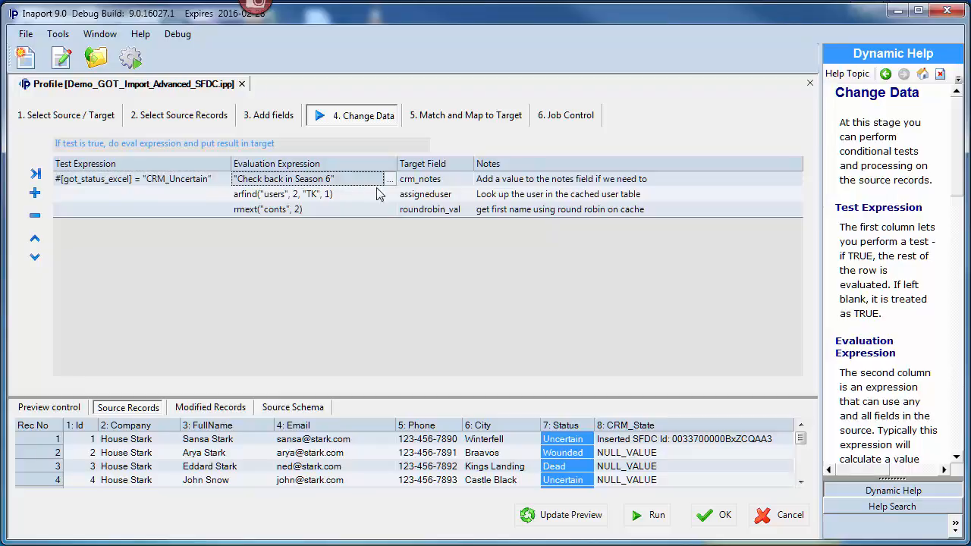
{"action": "left_click", "coordinate": [450, 180]}
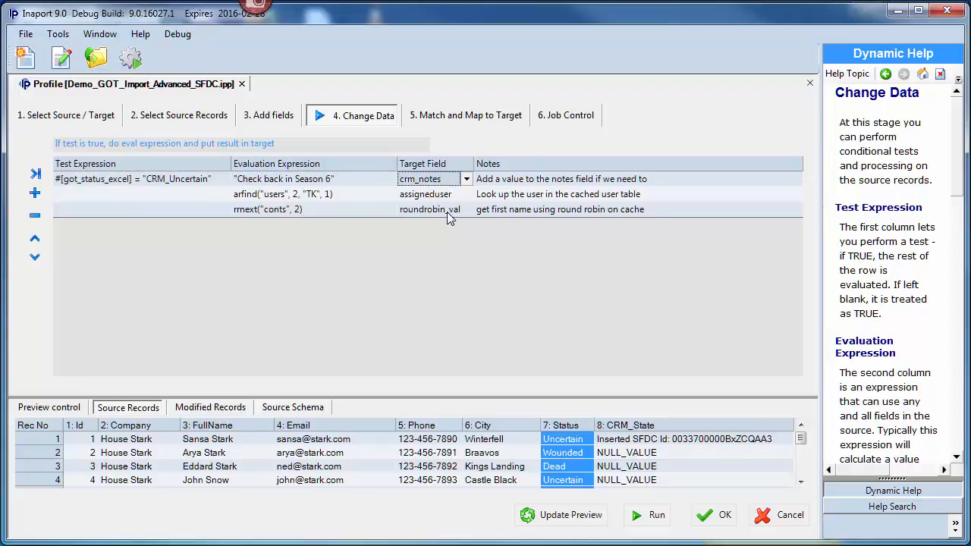
{"action": "left_click", "coordinate": [347, 196]}
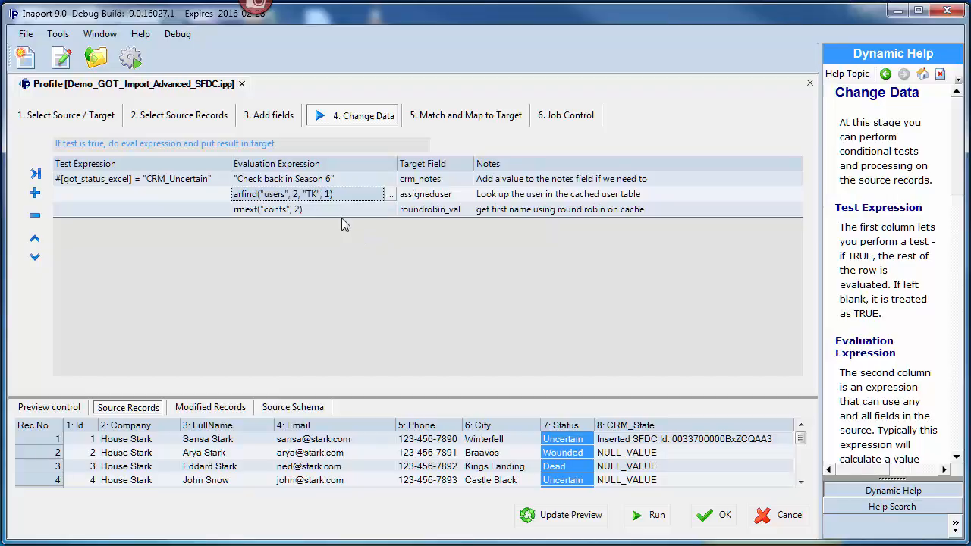
{"action": "left_click", "coordinate": [340, 215]}
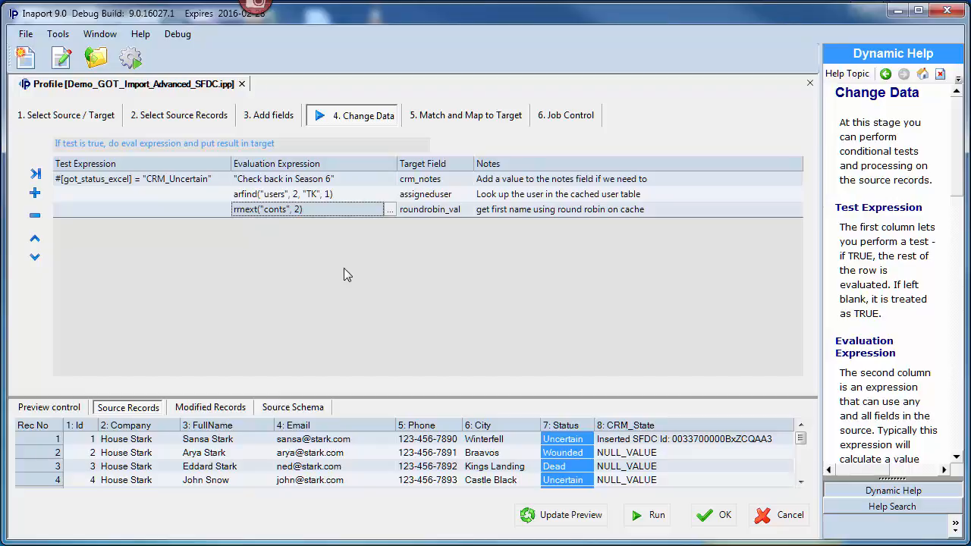
Refresh the record preview and examine the assigneduser, crm_notes and roundrobin_val columns in the modified records
{"action": "left_click", "coordinate": [651, 517]}
{"action": "left_click", "coordinate": [865, 465]}
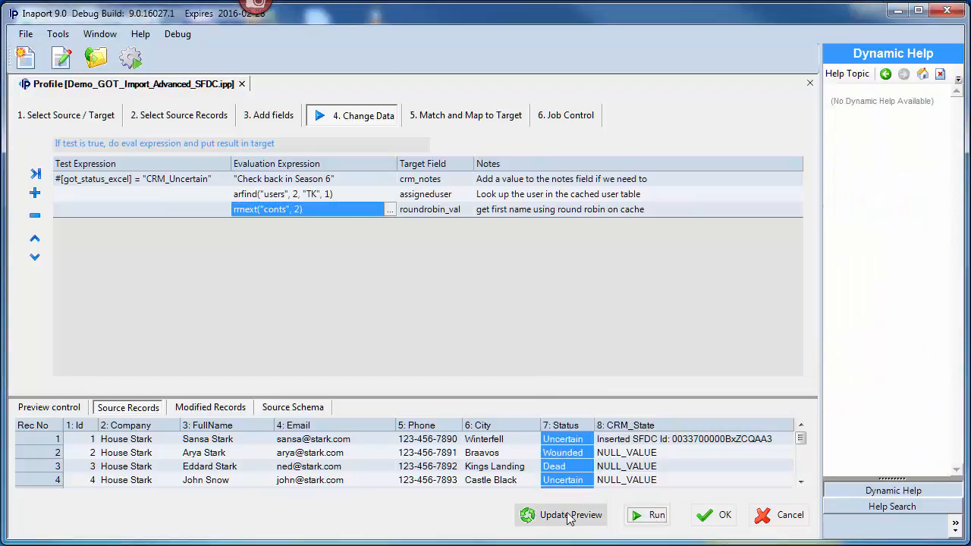
{"action": "left_click", "coordinate": [569, 516]}
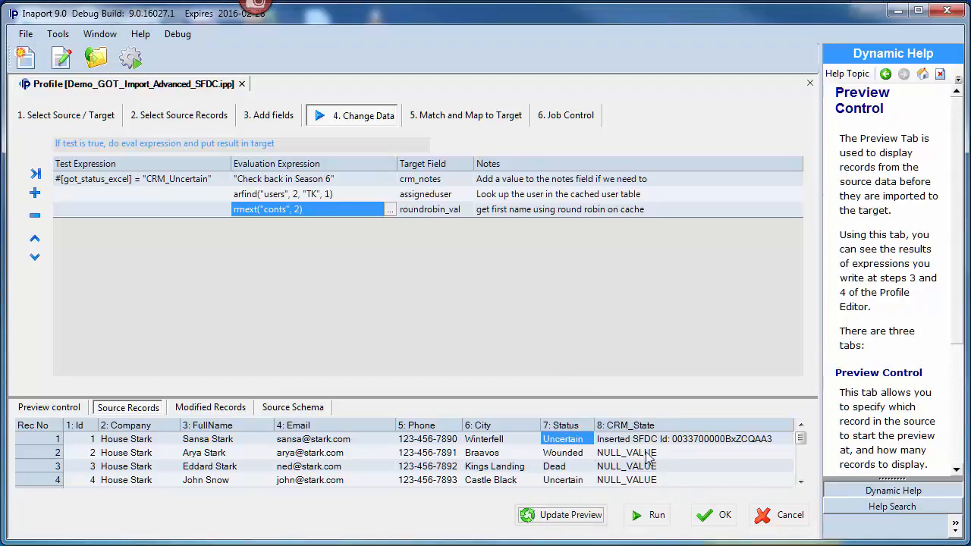
{"action": "left_click", "coordinate": [221, 408]}
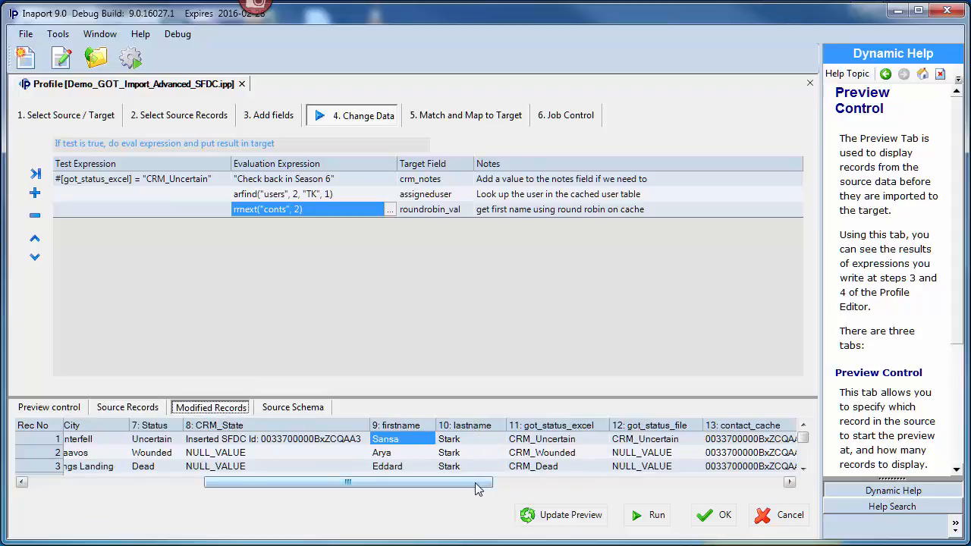
{"action": "left_click_drag", "start_coordinate": [481, 483], "coordinate": [727, 505]}
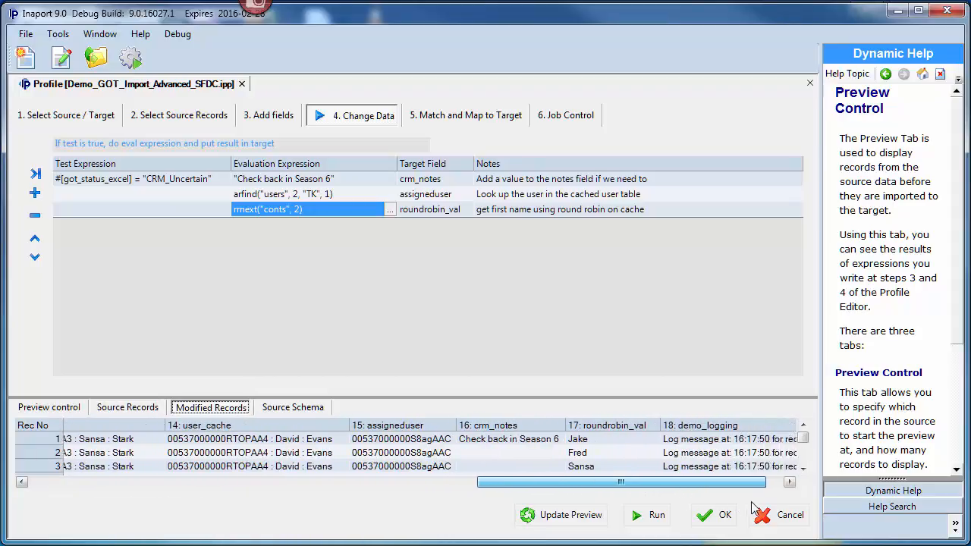
{"action": "left_click", "coordinate": [354, 427]}
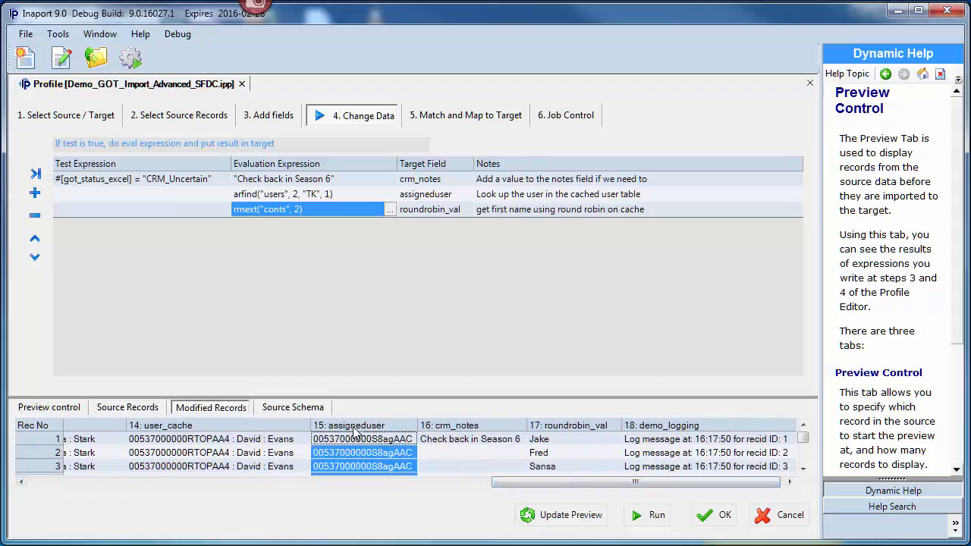
{"action": "left_click", "coordinate": [501, 426]}
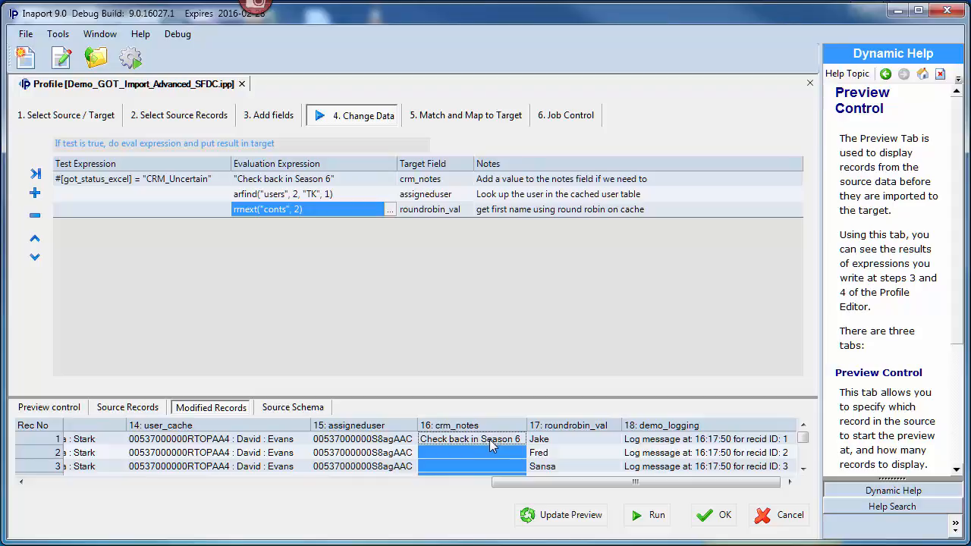
{"action": "left_click", "coordinate": [585, 427]}
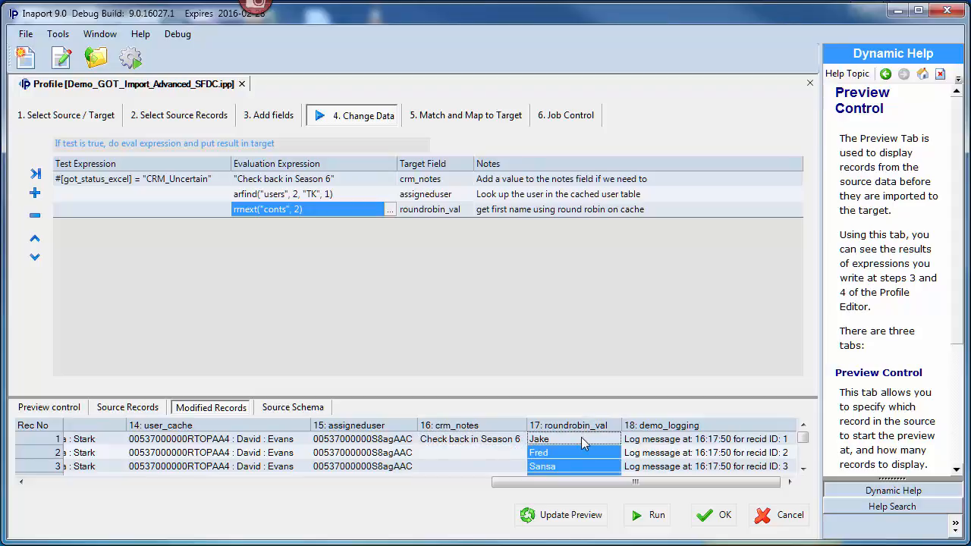
Review the account table's available operations and its match criteria for the target, leaving the chosen operation as it is
{"action": "left_click", "coordinate": [461, 122]}
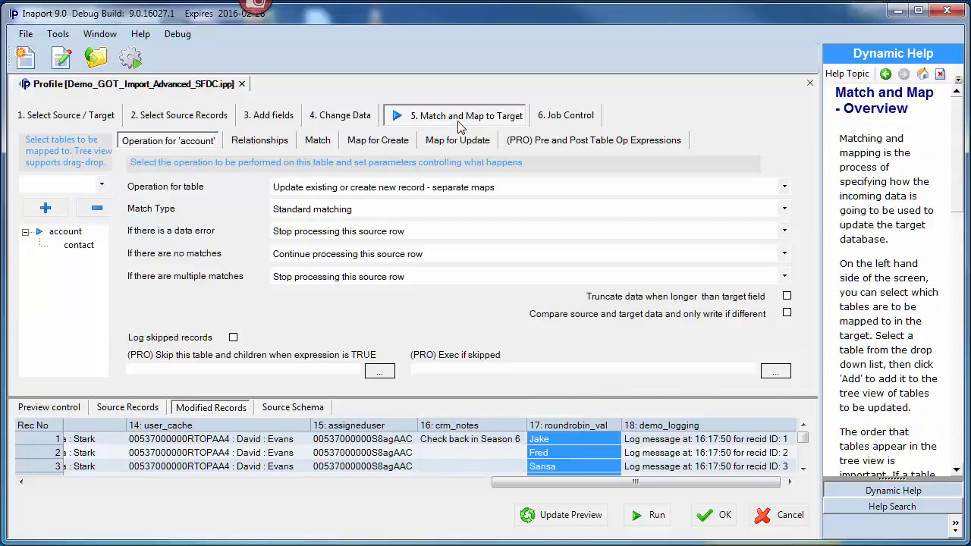
{"action": "left_click", "coordinate": [103, 186]}
{"action": "left_click", "coordinate": [104, 188]}
{"action": "left_click", "coordinate": [67, 232]}
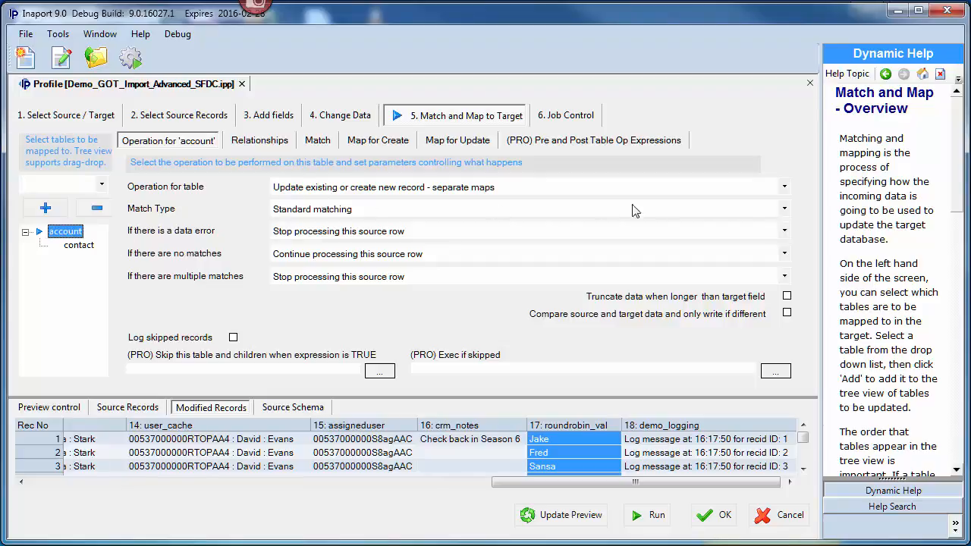
{"action": "left_click", "coordinate": [785, 188]}
{"action": "scroll", "coordinate": [787, 250], "scroll_direction": "up", "scroll_amount": 2}
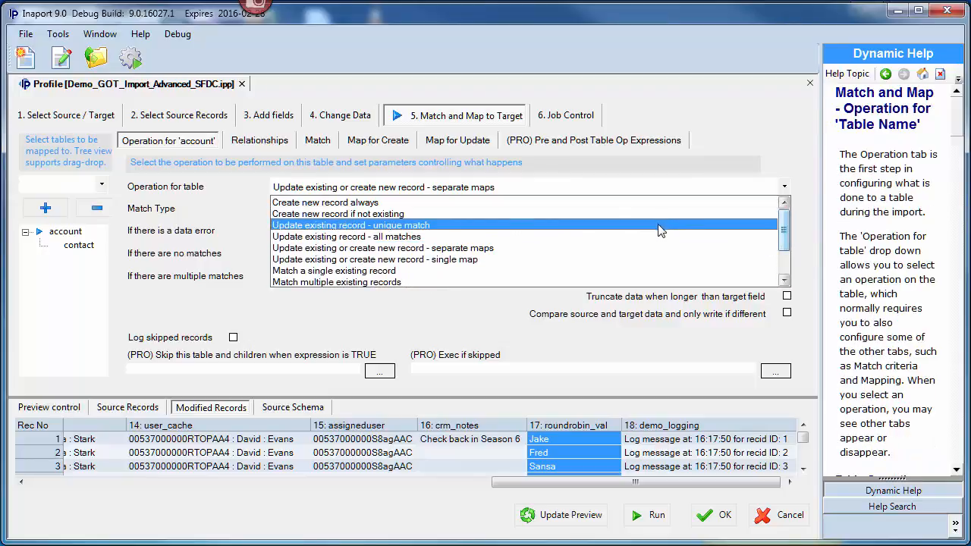
{"action": "left_click", "coordinate": [713, 190]}
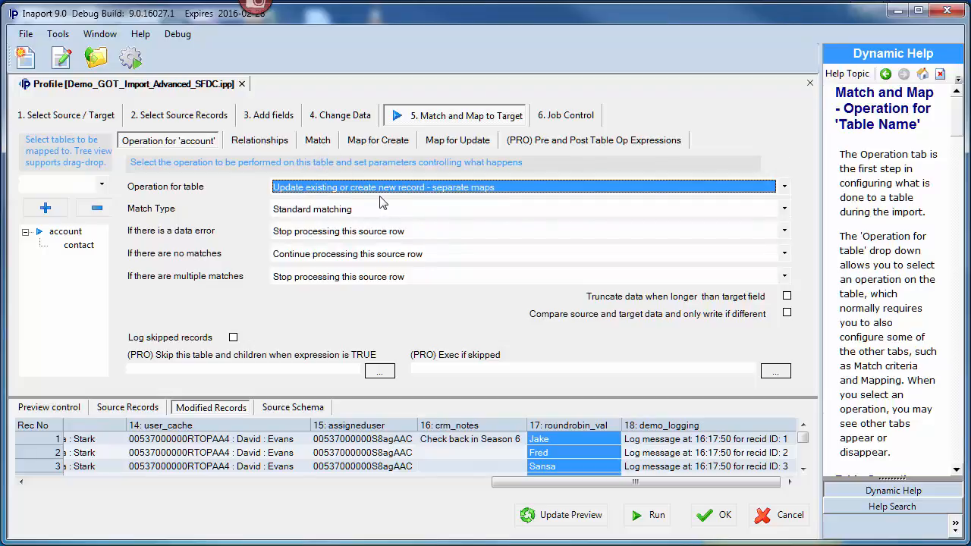
{"action": "left_click", "coordinate": [319, 142]}
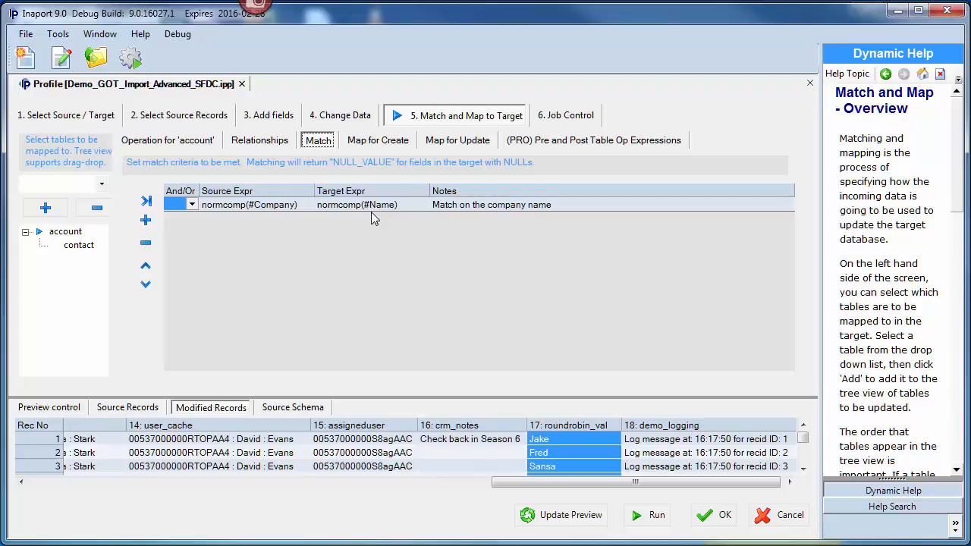
Map the source field City to the target field BillingCity in the account table's mapping for record creation
{"action": "left_click", "coordinate": [384, 144]}
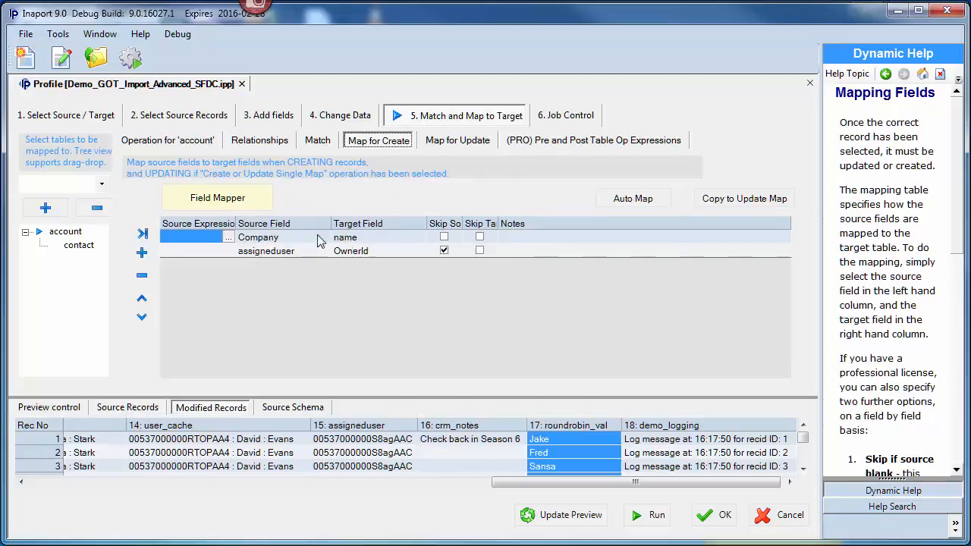
{"action": "left_click", "coordinate": [232, 203]}
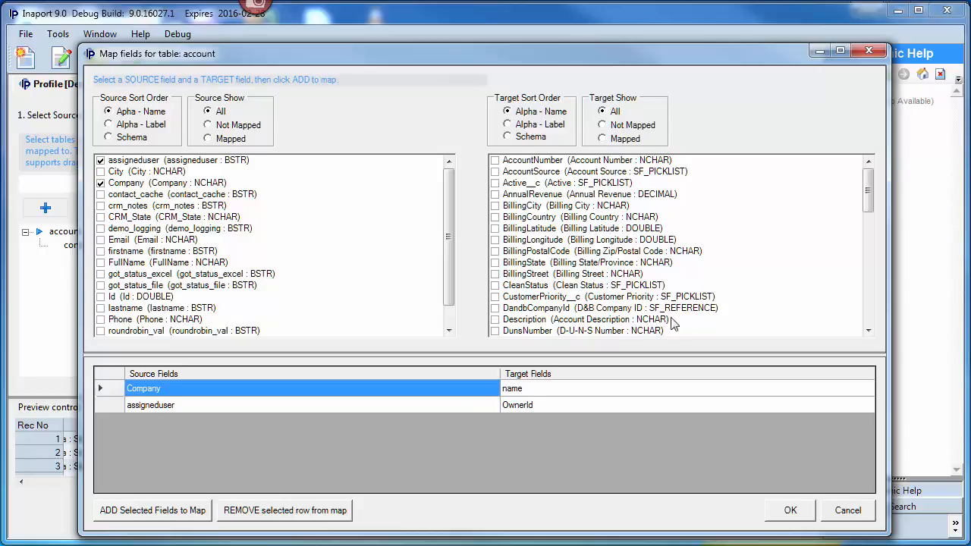
{"action": "left_click_drag", "start_coordinate": [872, 188], "coordinate": [878, 220]}
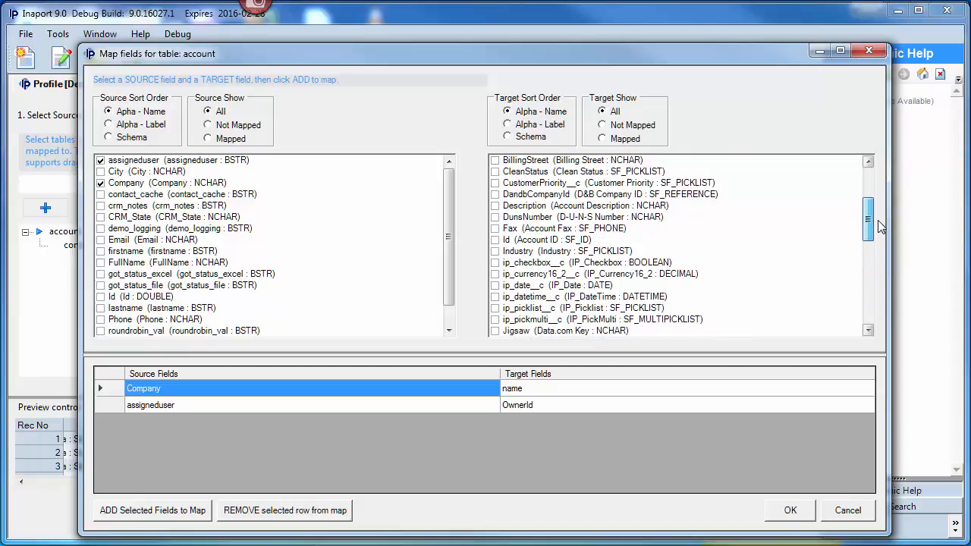
{"action": "left_click", "coordinate": [177, 173]}
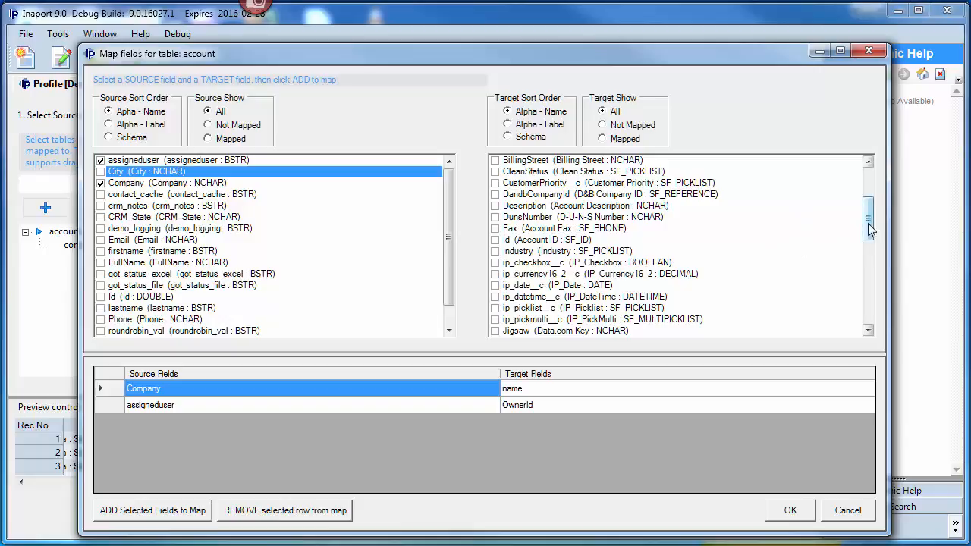
{"action": "left_click_drag", "start_coordinate": [868, 223], "coordinate": [870, 186]}
{"action": "left_click", "coordinate": [608, 195]}
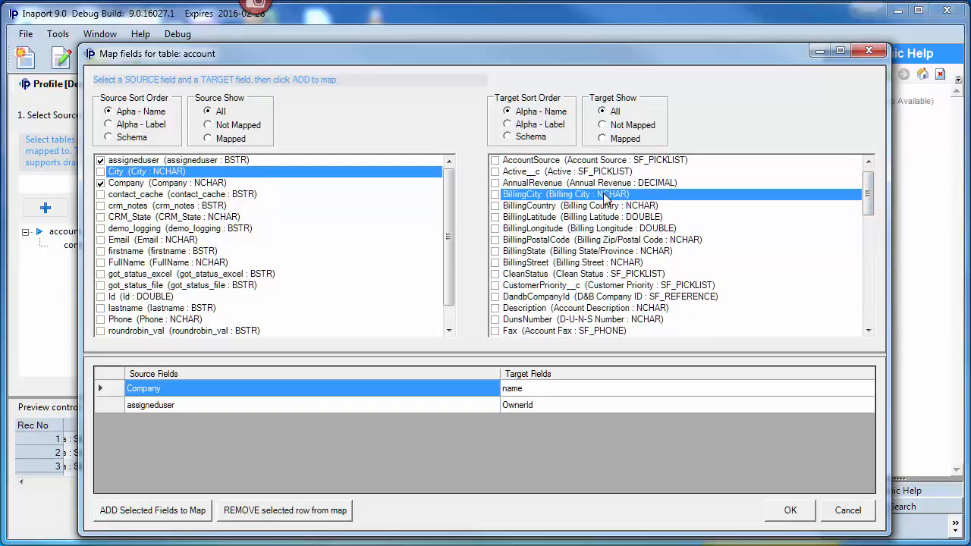
{"action": "left_click", "coordinate": [182, 511]}
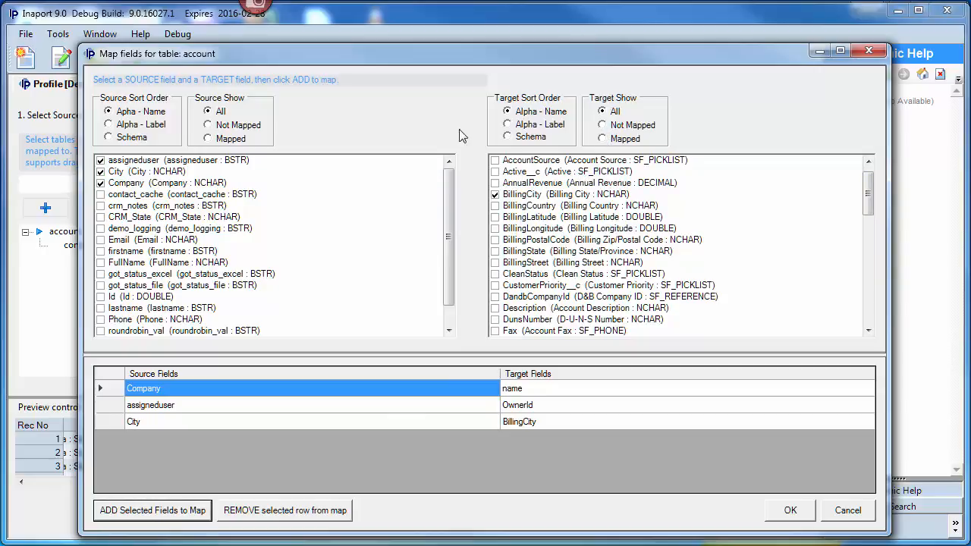
Try the unmapped and mapped source-field filters, sort the target fields by label, and accept the account table's field mapping
{"action": "left_click", "coordinate": [232, 127]}
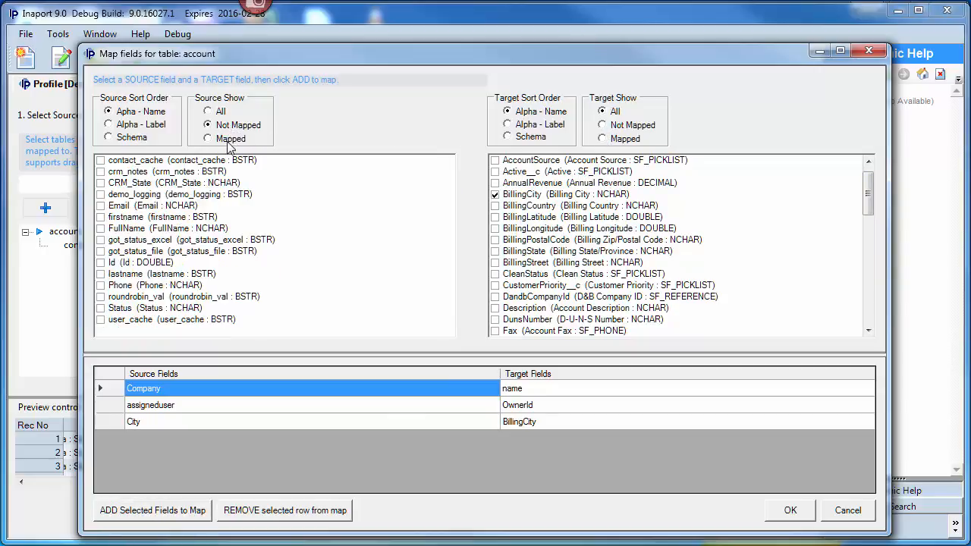
{"action": "left_click", "coordinate": [231, 144]}
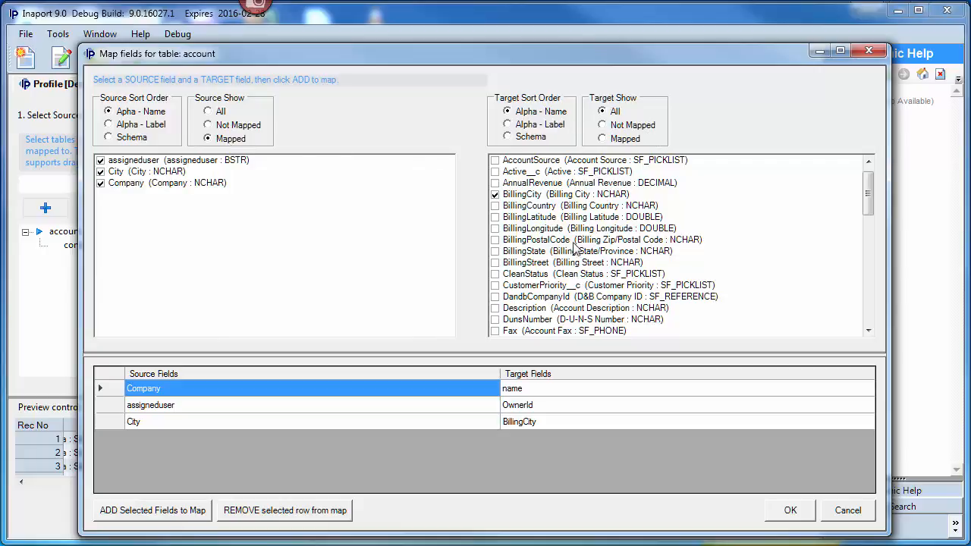
{"action": "left_click", "coordinate": [554, 127]}
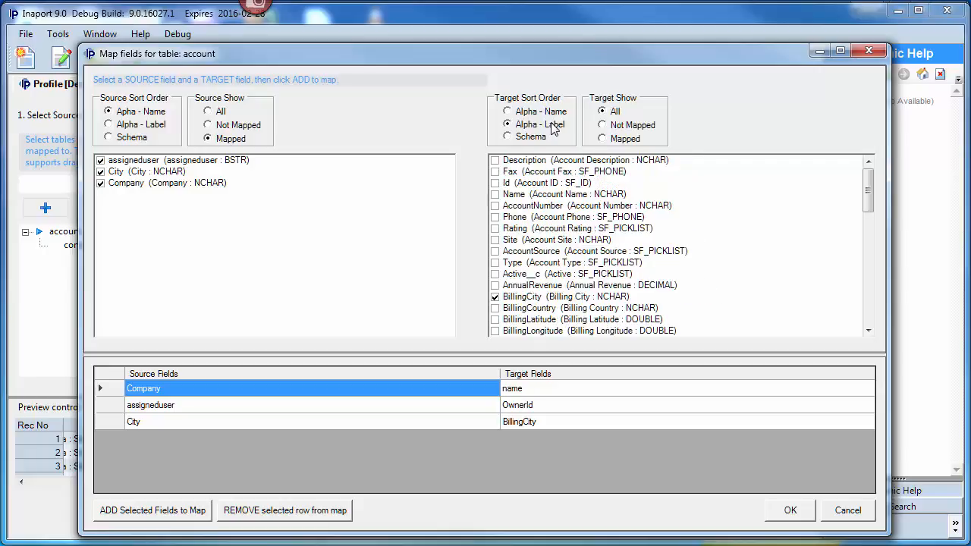
{"action": "left_click", "coordinate": [790, 510]}
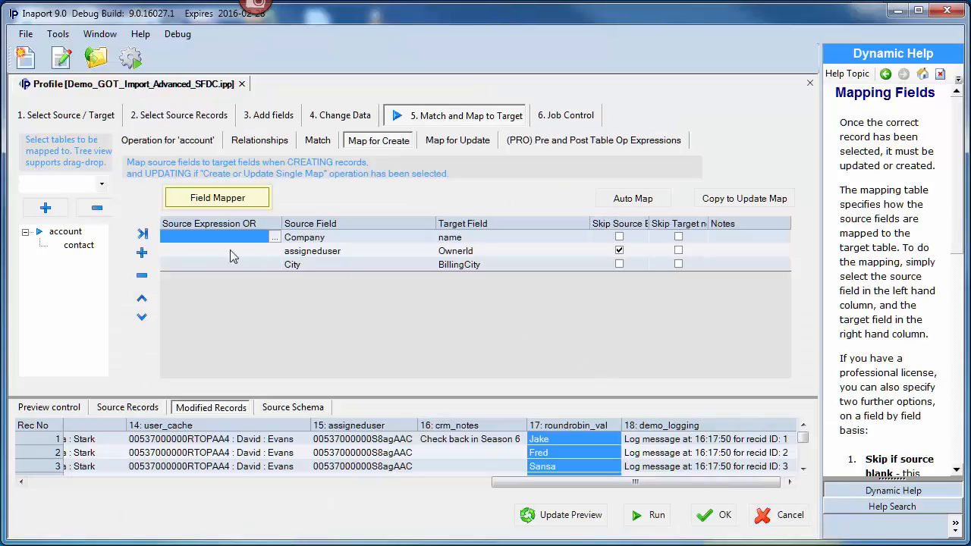
Review the contact table's operation settings, match criteria and field mapping for record creation
{"action": "left_click", "coordinate": [81, 246]}
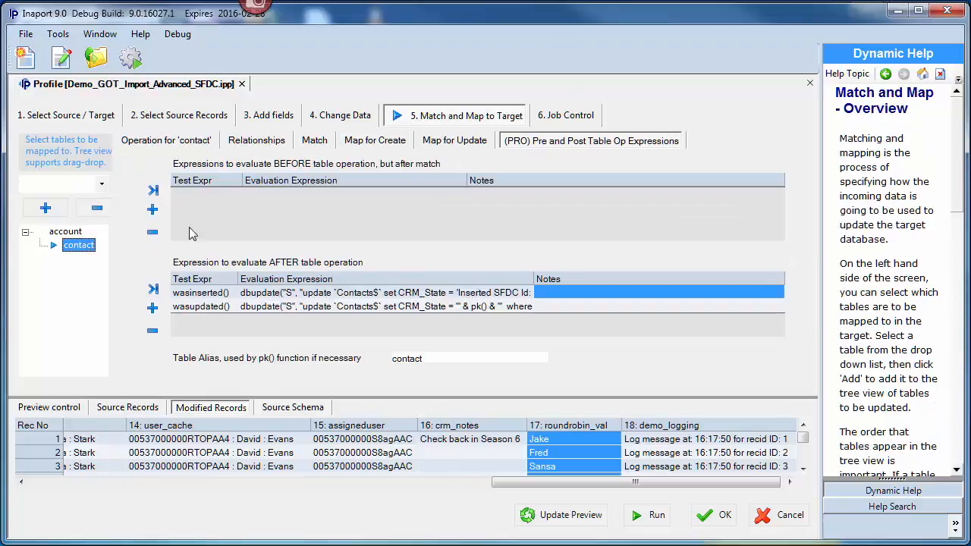
{"action": "left_click", "coordinate": [185, 143]}
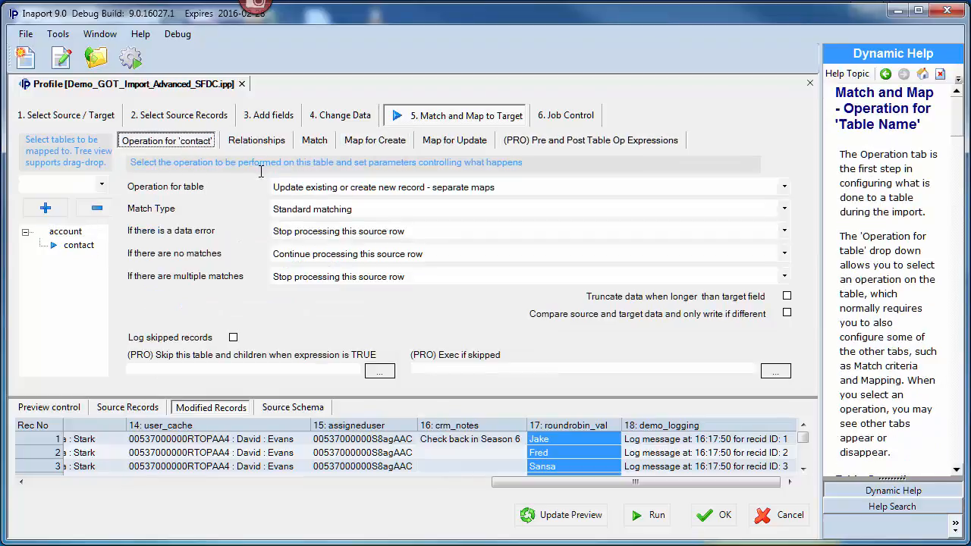
{"action": "left_click", "coordinate": [315, 141]}
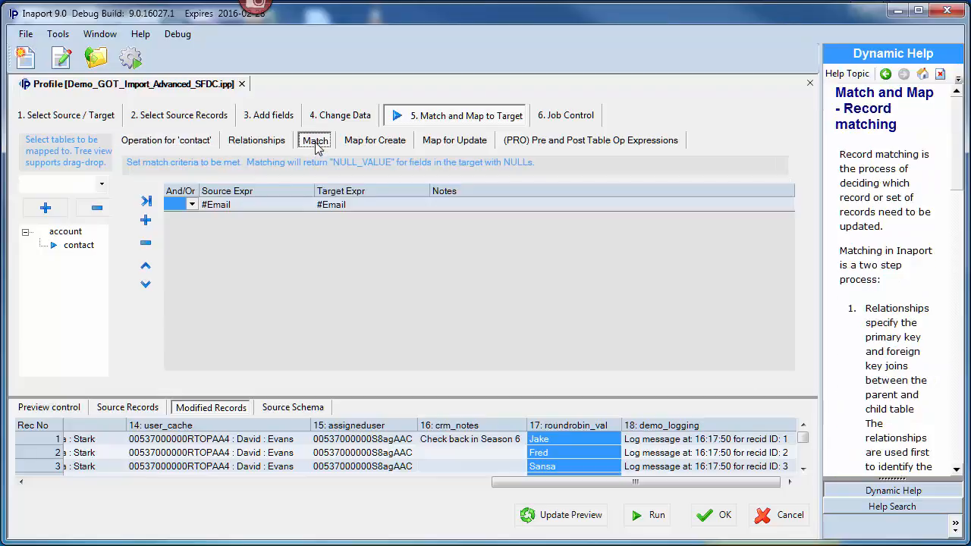
{"action": "left_click", "coordinate": [377, 144]}
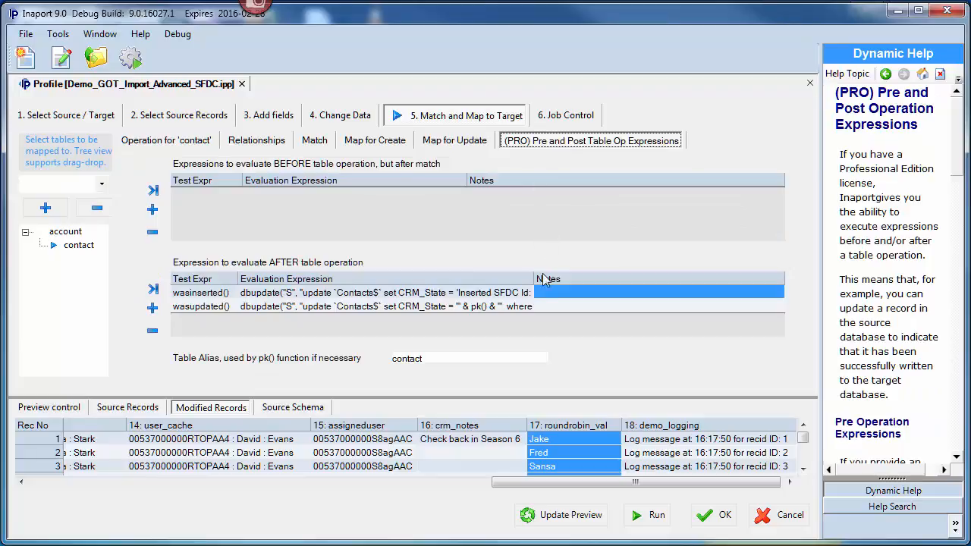
Examine the contact table's full post-operation expressions for inserted and updated records alongside the CRM_State column in the modified records
{"action": "left_click_drag", "start_coordinate": [533, 279], "coordinate": [656, 280]}
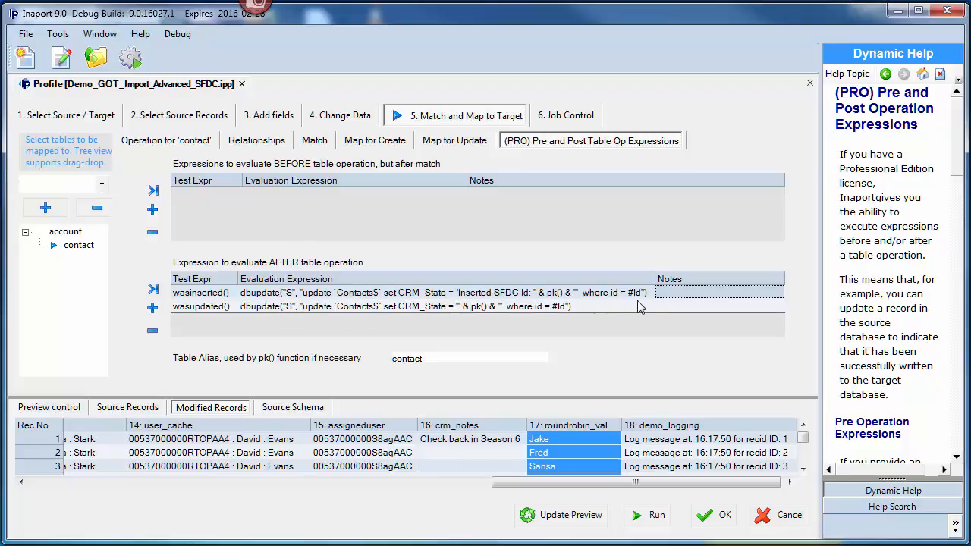
{"action": "left_click_drag", "start_coordinate": [669, 279], "coordinate": [686, 280]}
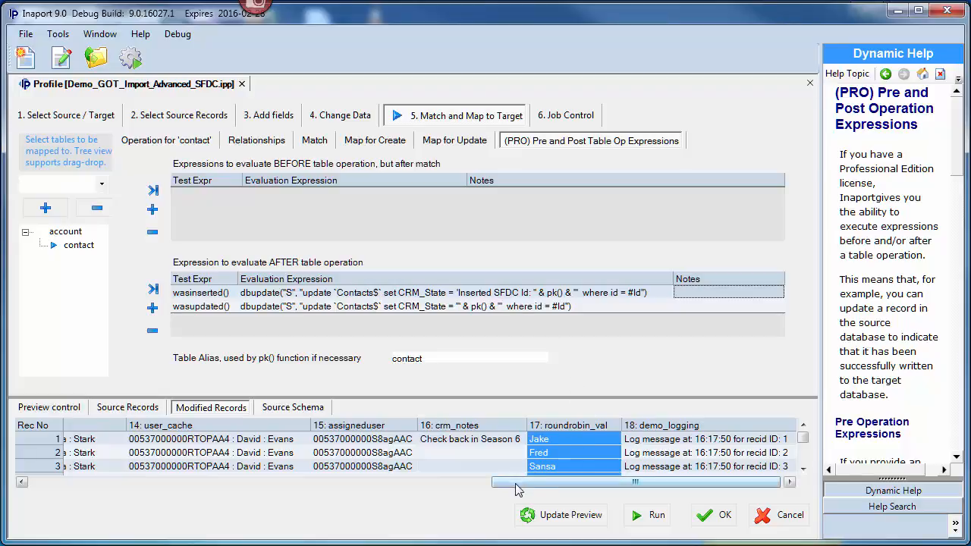
{"action": "left_click_drag", "start_coordinate": [516, 489], "coordinate": [253, 494]}
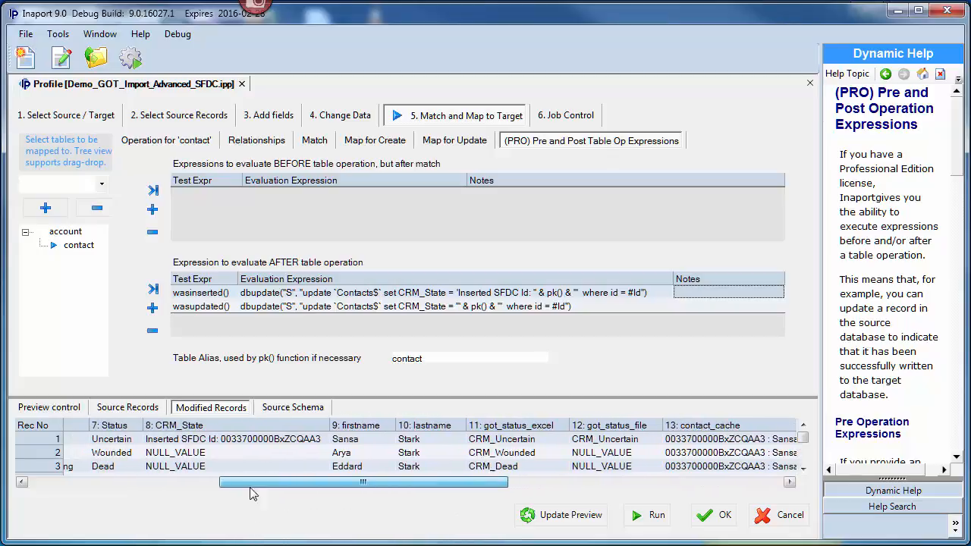
{"action": "left_click", "coordinate": [245, 427]}
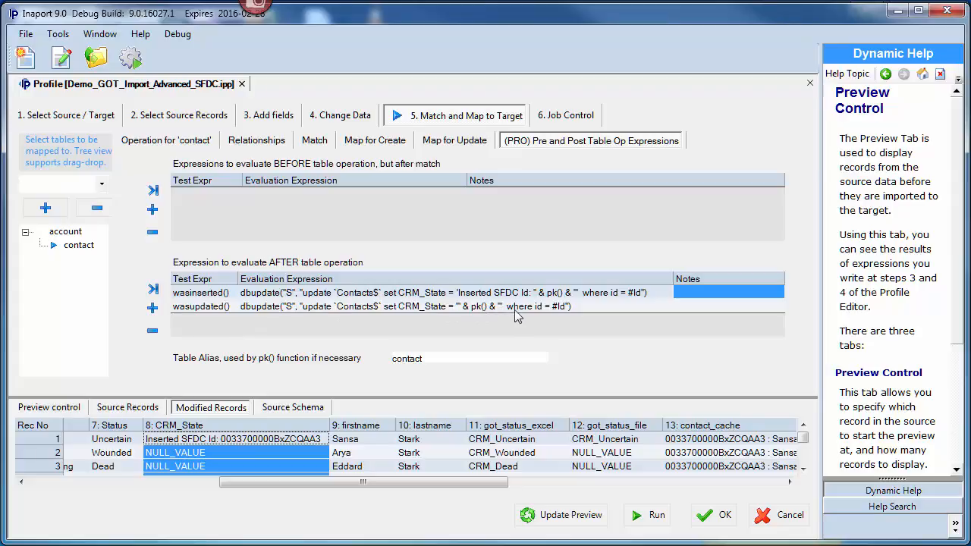
{"action": "left_click", "coordinate": [486, 308]}
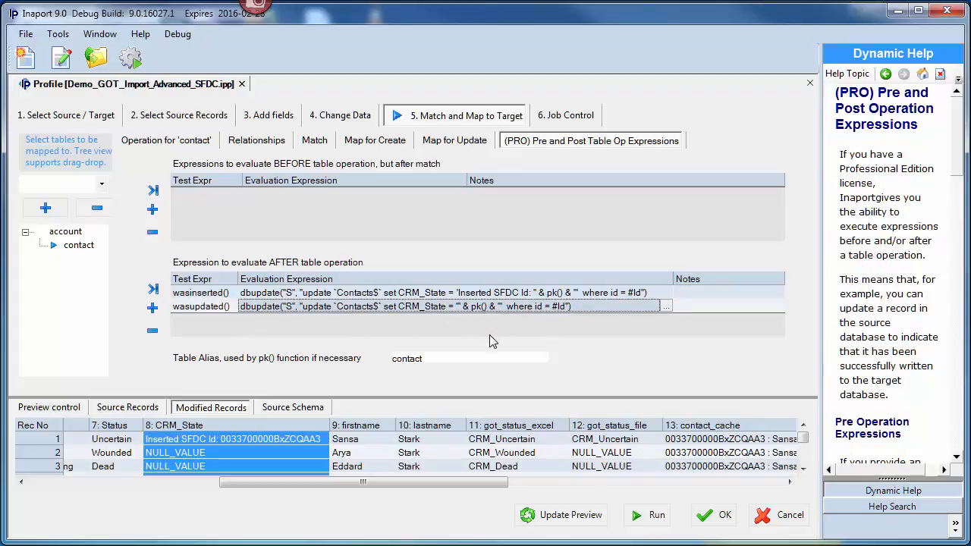
Review the job's file logging settings, including the log file path and its #P profile-name placeholder
{"action": "left_click", "coordinate": [565, 116]}
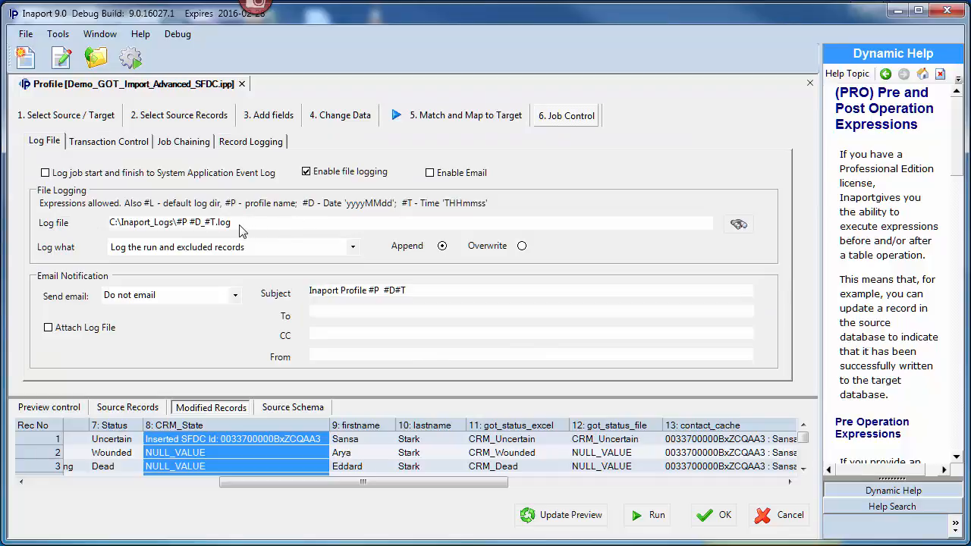
{"action": "left_click_drag", "start_coordinate": [239, 222], "coordinate": [98, 229]}
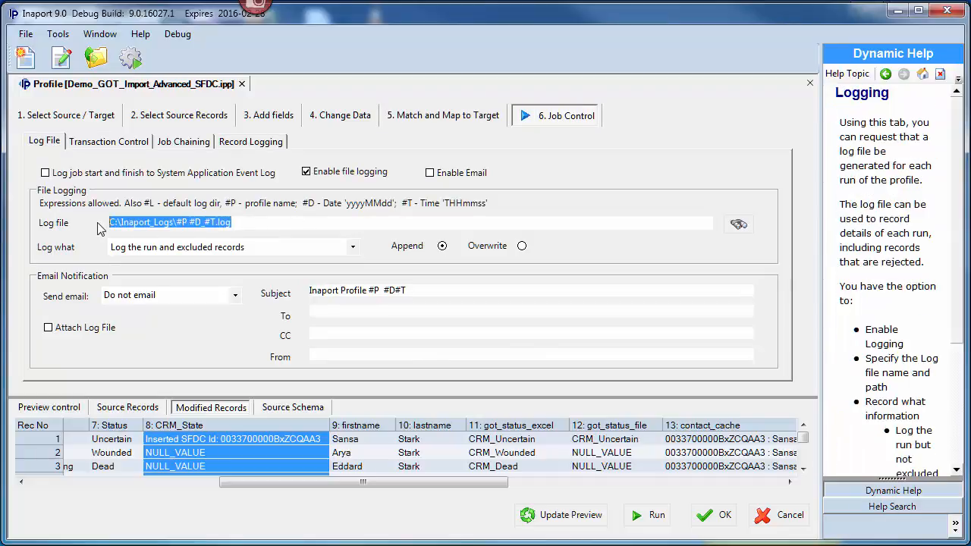
{"action": "double_click", "coordinate": [182, 222]}
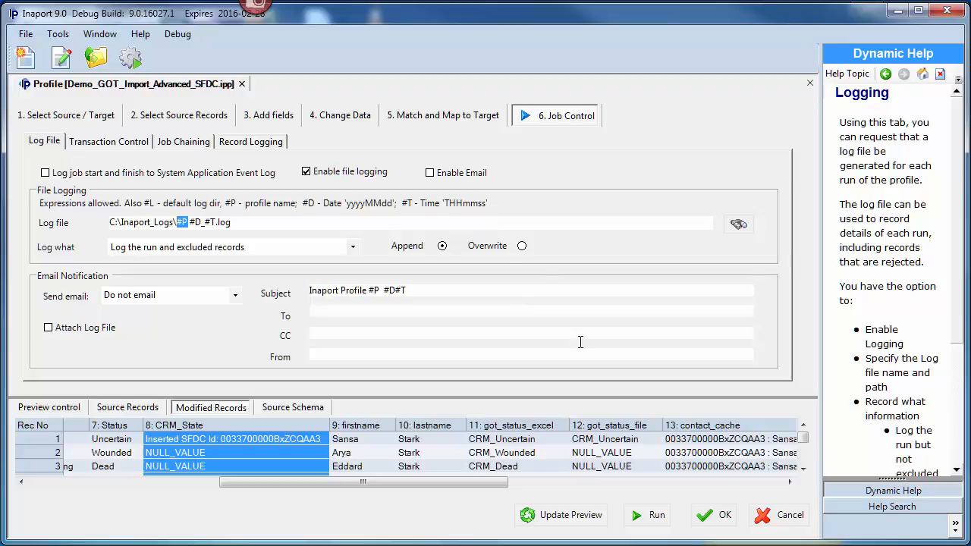
Save the profile and run the import with the number of records to process set to 3
{"action": "left_click", "coordinate": [645, 522]}
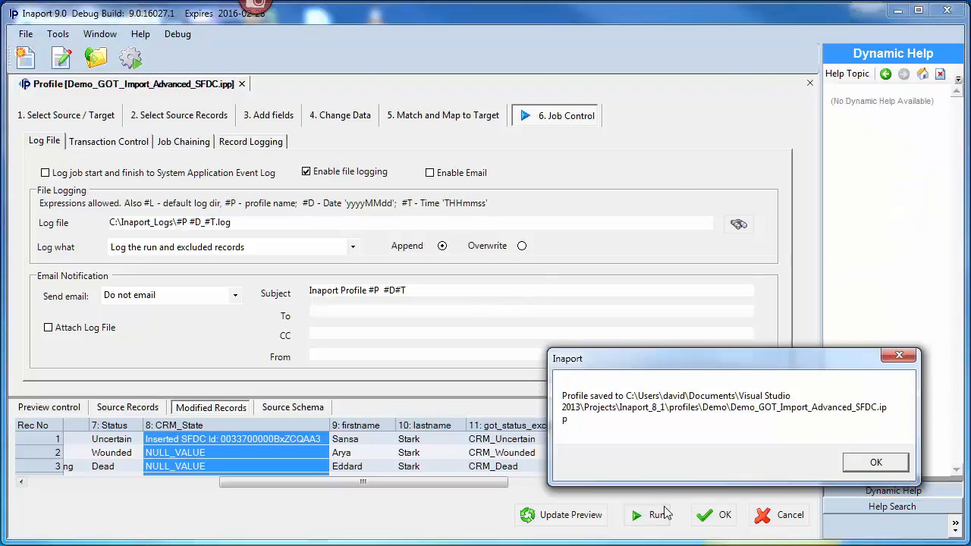
{"action": "left_click", "coordinate": [859, 461]}
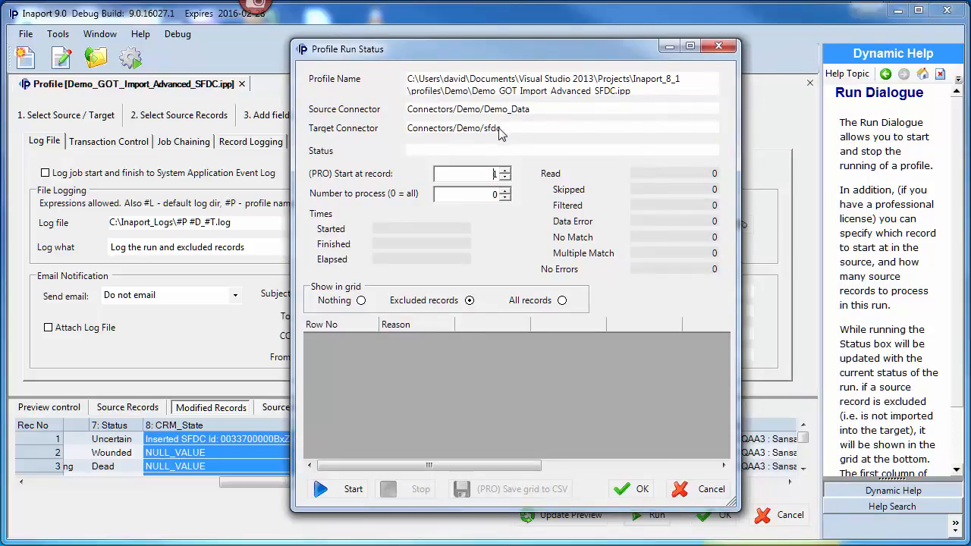
{"action": "left_click", "coordinate": [506, 191]}
{"action": "left_click", "coordinate": [351, 490]}
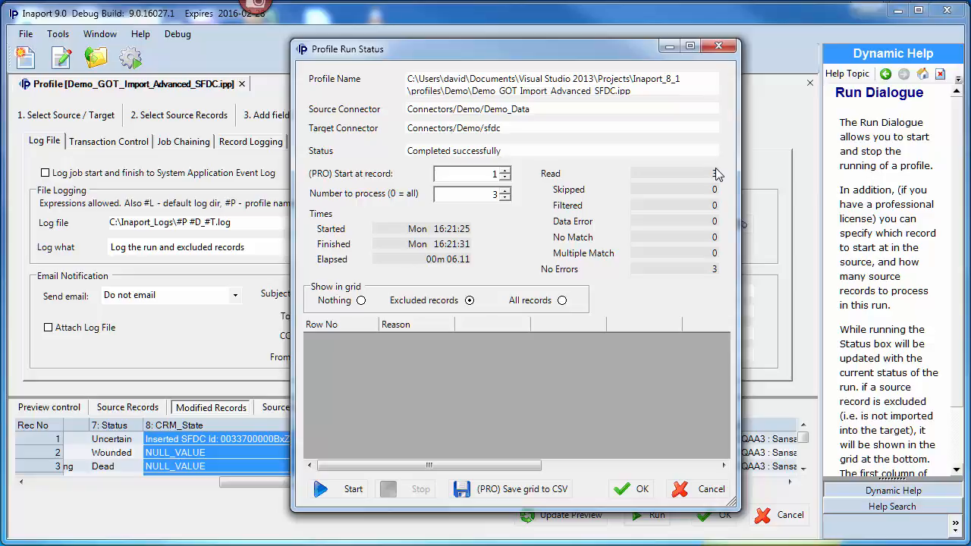
{"action": "left_click", "coordinate": [640, 490]}
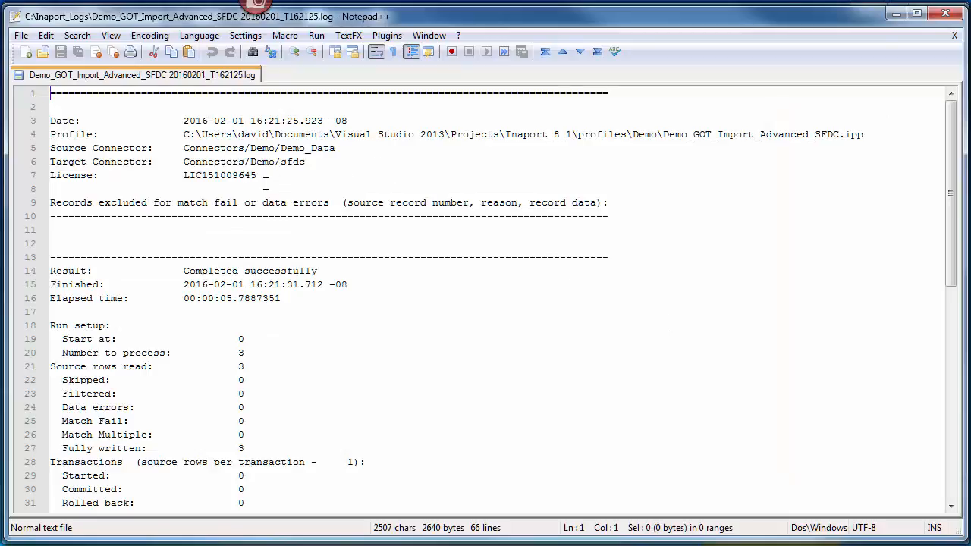
Examine the run log's header, run setup totals and the account and contact table statistics, and close the log
{"action": "left_click_drag", "start_coordinate": [261, 178], "coordinate": [51, 122]}
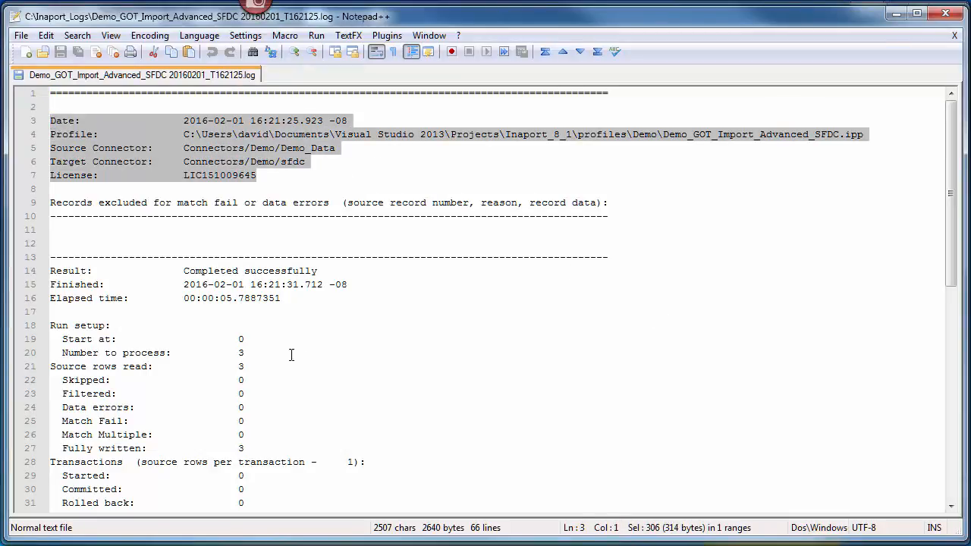
{"action": "left_click", "coordinate": [345, 356]}
{"action": "scroll", "coordinate": [346, 357], "scroll_direction": "down", "scroll_amount": 3}
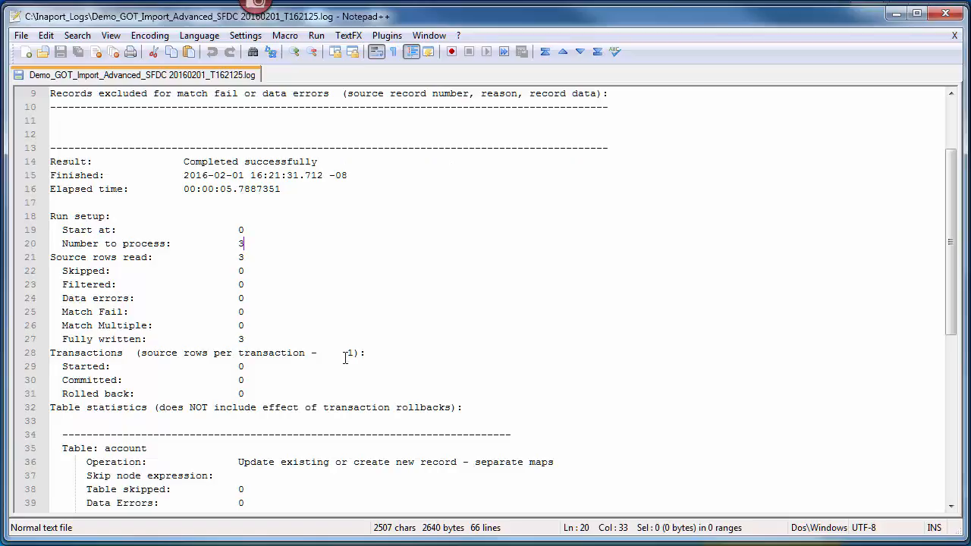
{"action": "left_click_drag", "start_coordinate": [462, 407], "coordinate": [50, 217]}
{"action": "scroll", "coordinate": [429, 291], "scroll_direction": "down", "scroll_amount": 2}
{"action": "scroll", "coordinate": [428, 291], "scroll_direction": "down", "scroll_amount": 4}
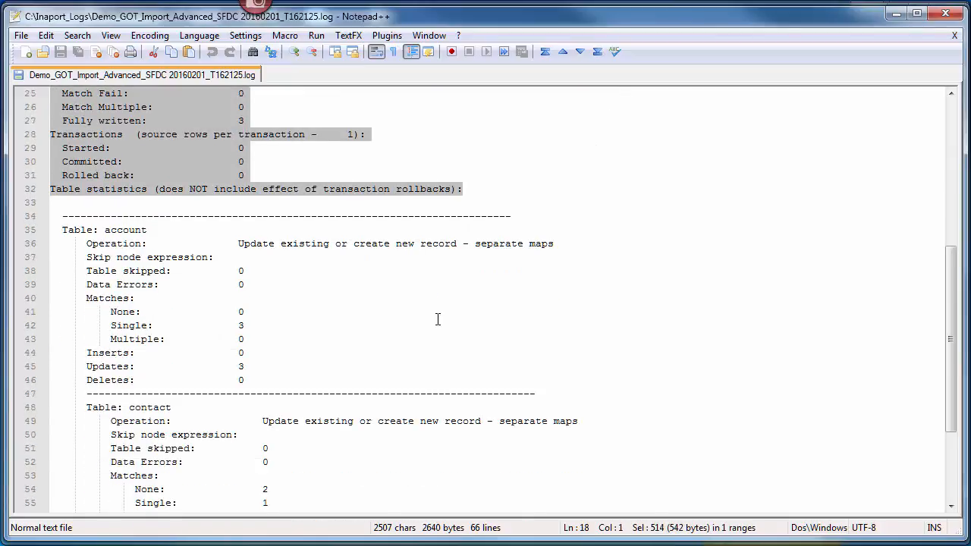
{"action": "scroll", "coordinate": [437, 320], "scroll_direction": "down", "scroll_amount": 1}
{"action": "left_click_drag", "start_coordinate": [261, 325], "coordinate": [47, 175]}
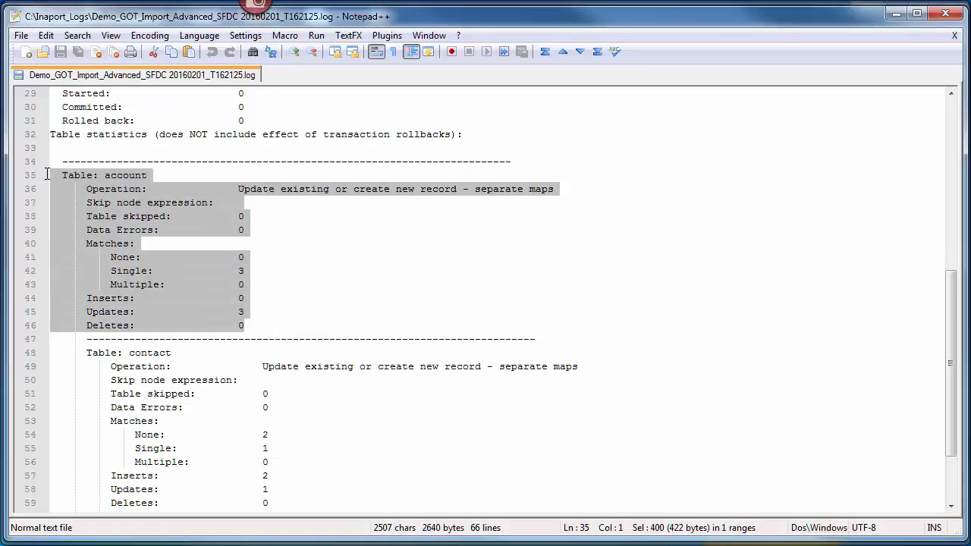
{"action": "scroll", "coordinate": [403, 344], "scroll_direction": "down", "scroll_amount": 2}
{"action": "left_click_drag", "start_coordinate": [301, 414], "coordinate": [45, 257]}
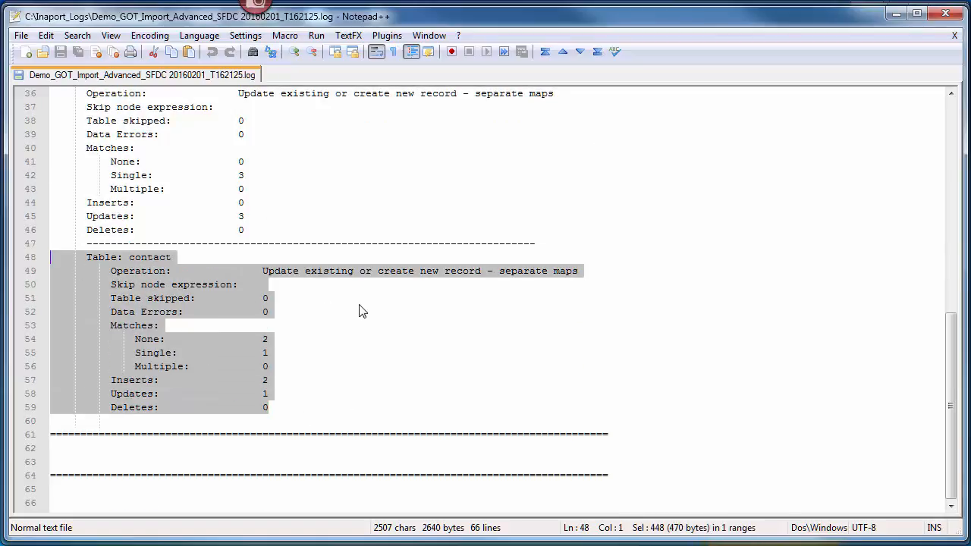
{"action": "left_click", "coordinate": [946, 14]}
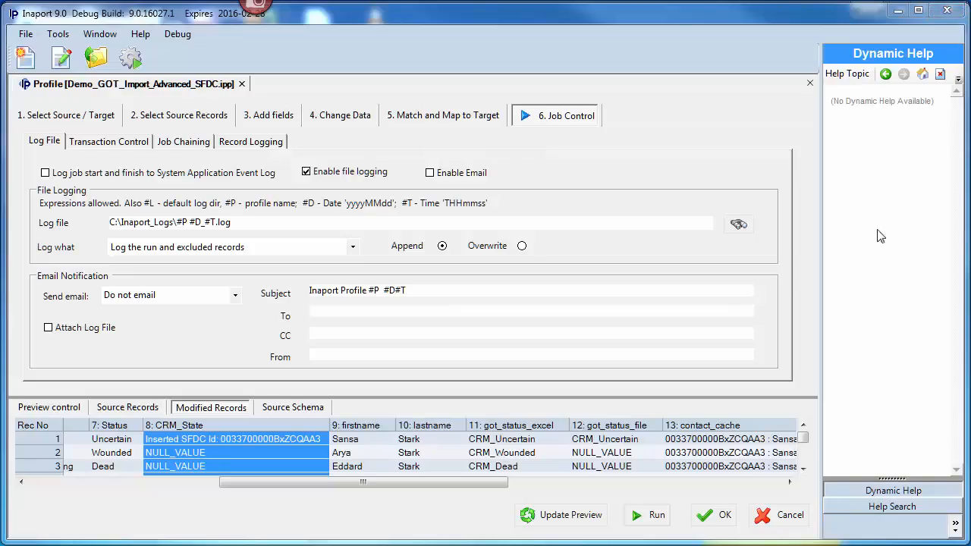
Refresh the record preview and examine the CRM_State column in the modified records
{"action": "left_click", "coordinate": [590, 518]}
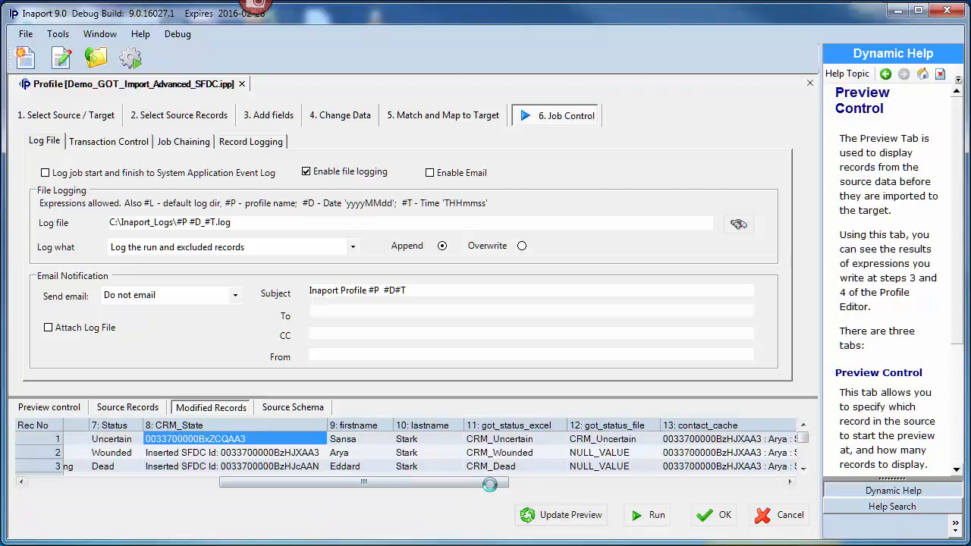
{"action": "left_click", "coordinate": [262, 425]}
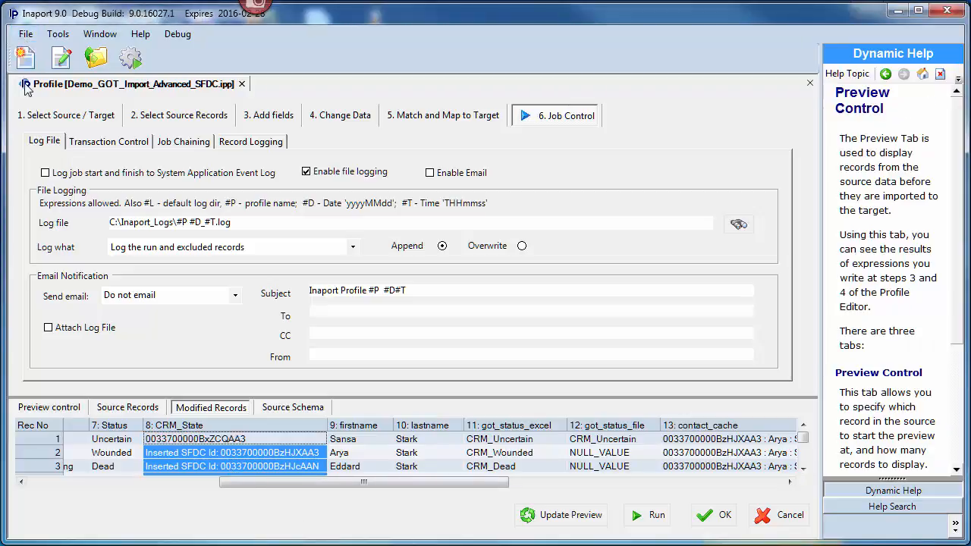
Open the profile's print preview, look through its connectors, run expressions and filters sections, and close the preview
{"action": "left_click", "coordinate": [25, 34]}
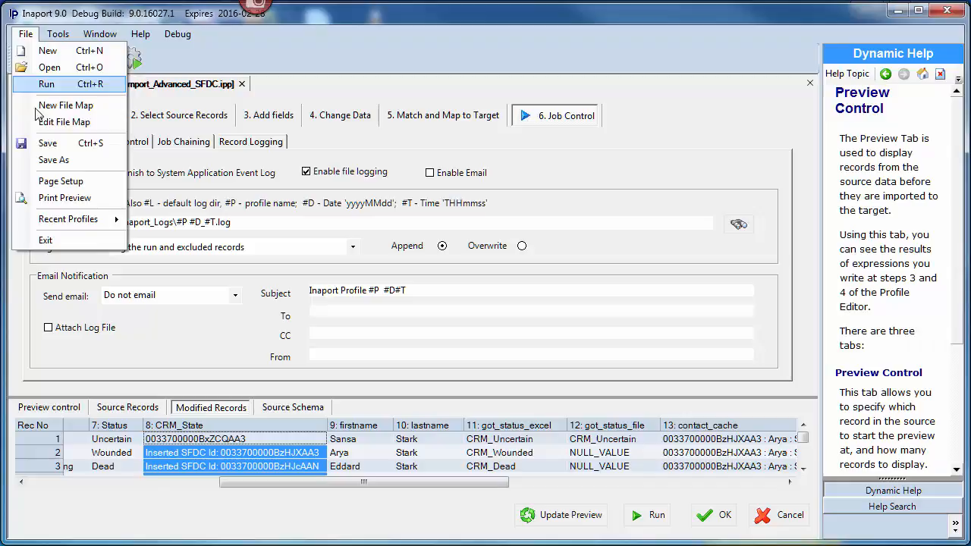
{"action": "left_click", "coordinate": [64, 199]}
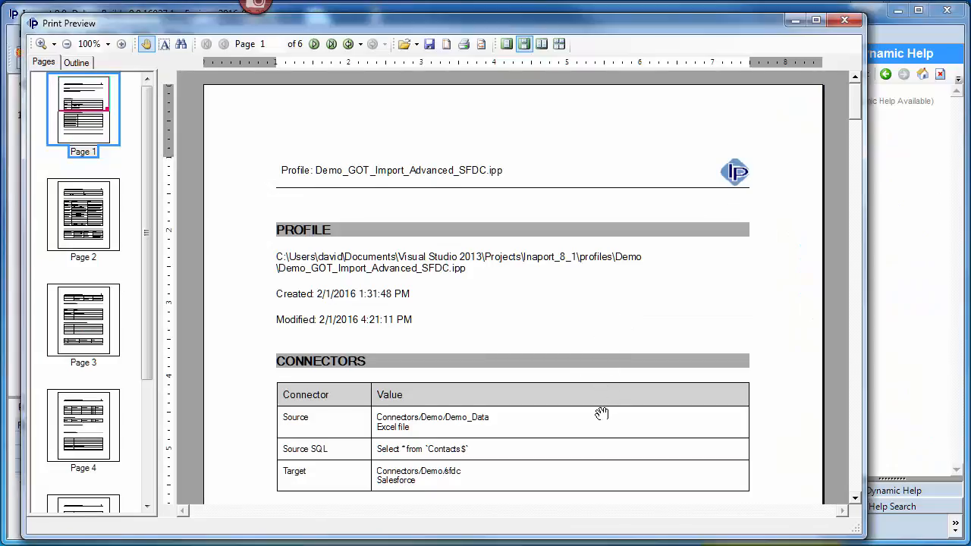
{"action": "left_click_drag", "start_coordinate": [602, 414], "coordinate": [576, 271]}
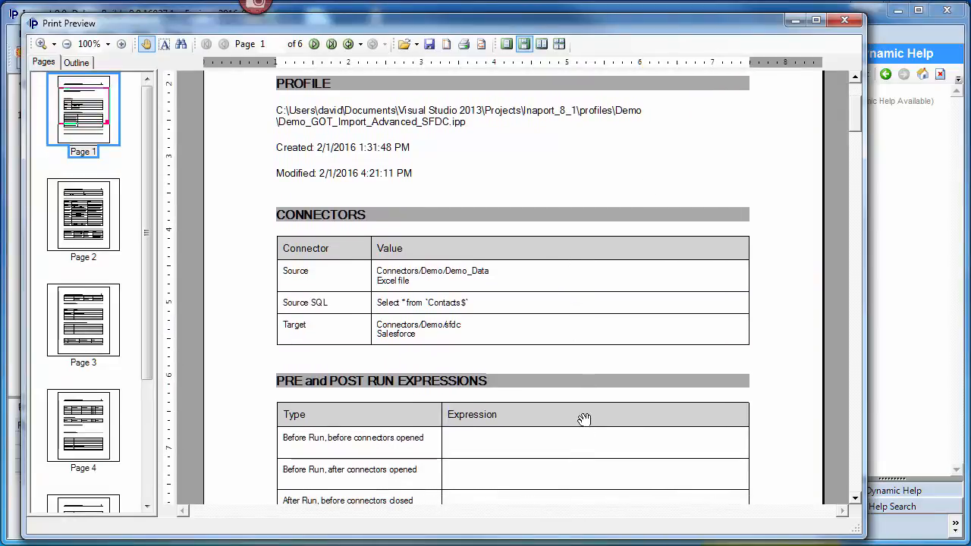
{"action": "left_click_drag", "start_coordinate": [595, 453], "coordinate": [582, 219]}
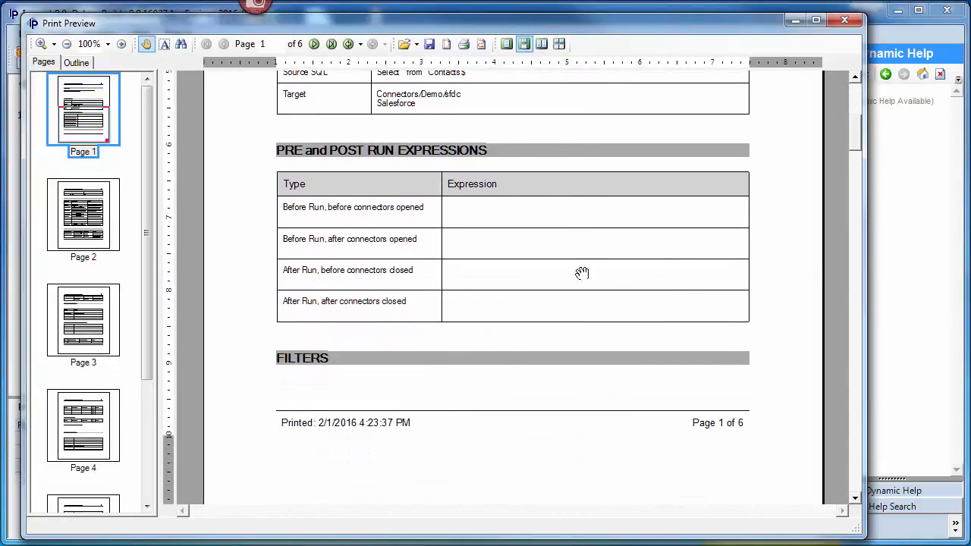
{"action": "left_click_drag", "start_coordinate": [581, 408], "coordinate": [596, 305]}
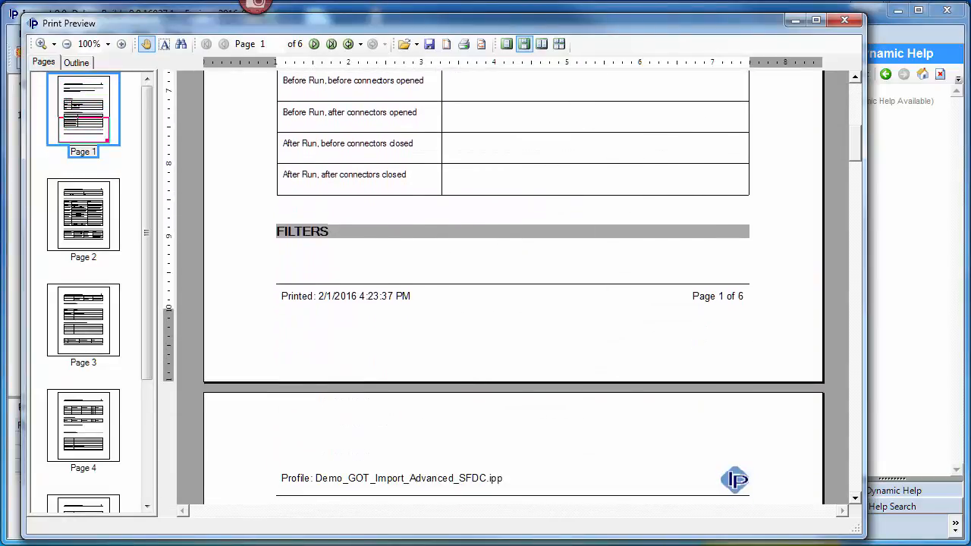
{"action": "key", "text": "Escape"}
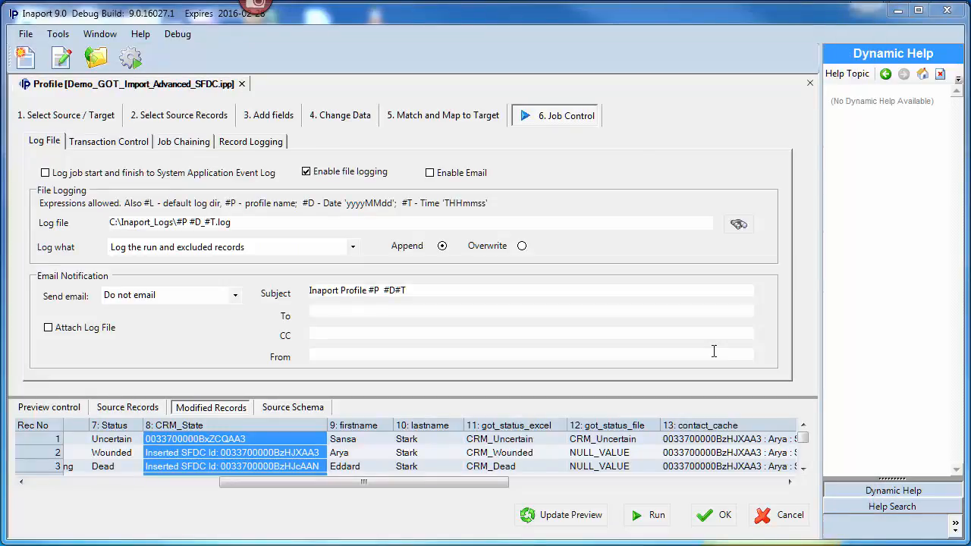